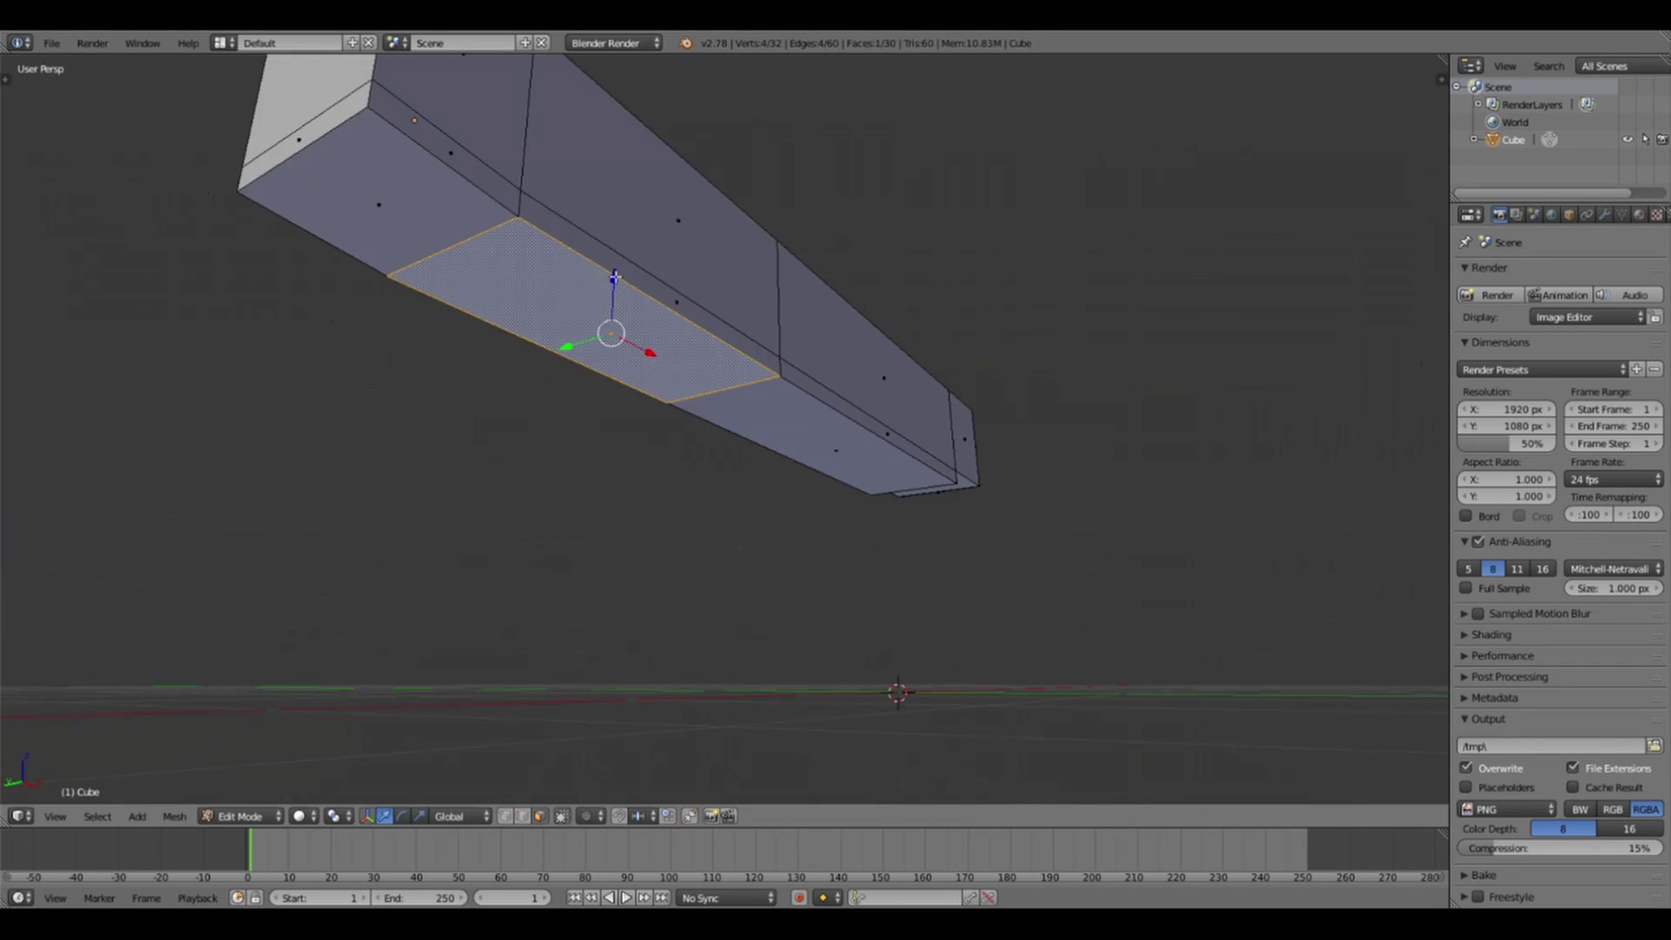
# - Extrude the frame's bottom face down into the grip, then orbit to inspect it
pyautogui.press('e')
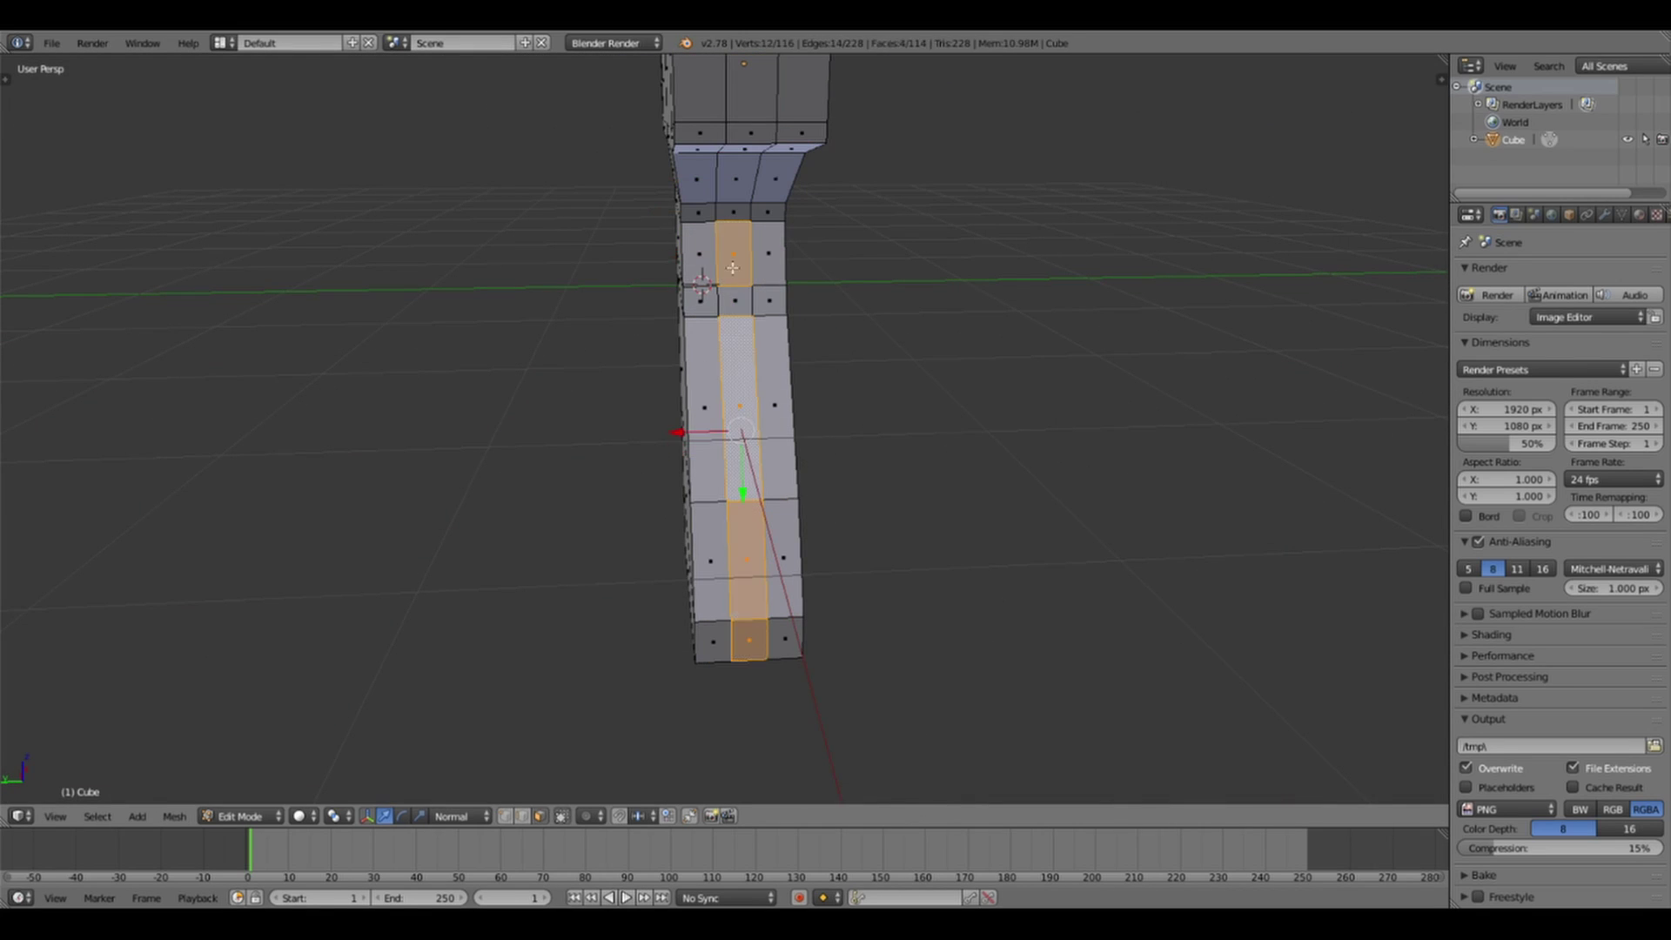
pyautogui.moveTo(733, 267)
pyautogui.mouseDown(button='middle')
pyautogui.moveTo(1146, 224)
pyautogui.moveTo(872, 313)
pyautogui.moveTo(485, 313)
pyautogui.moveTo(756, 154)
pyautogui.mouseUp(button='middle')
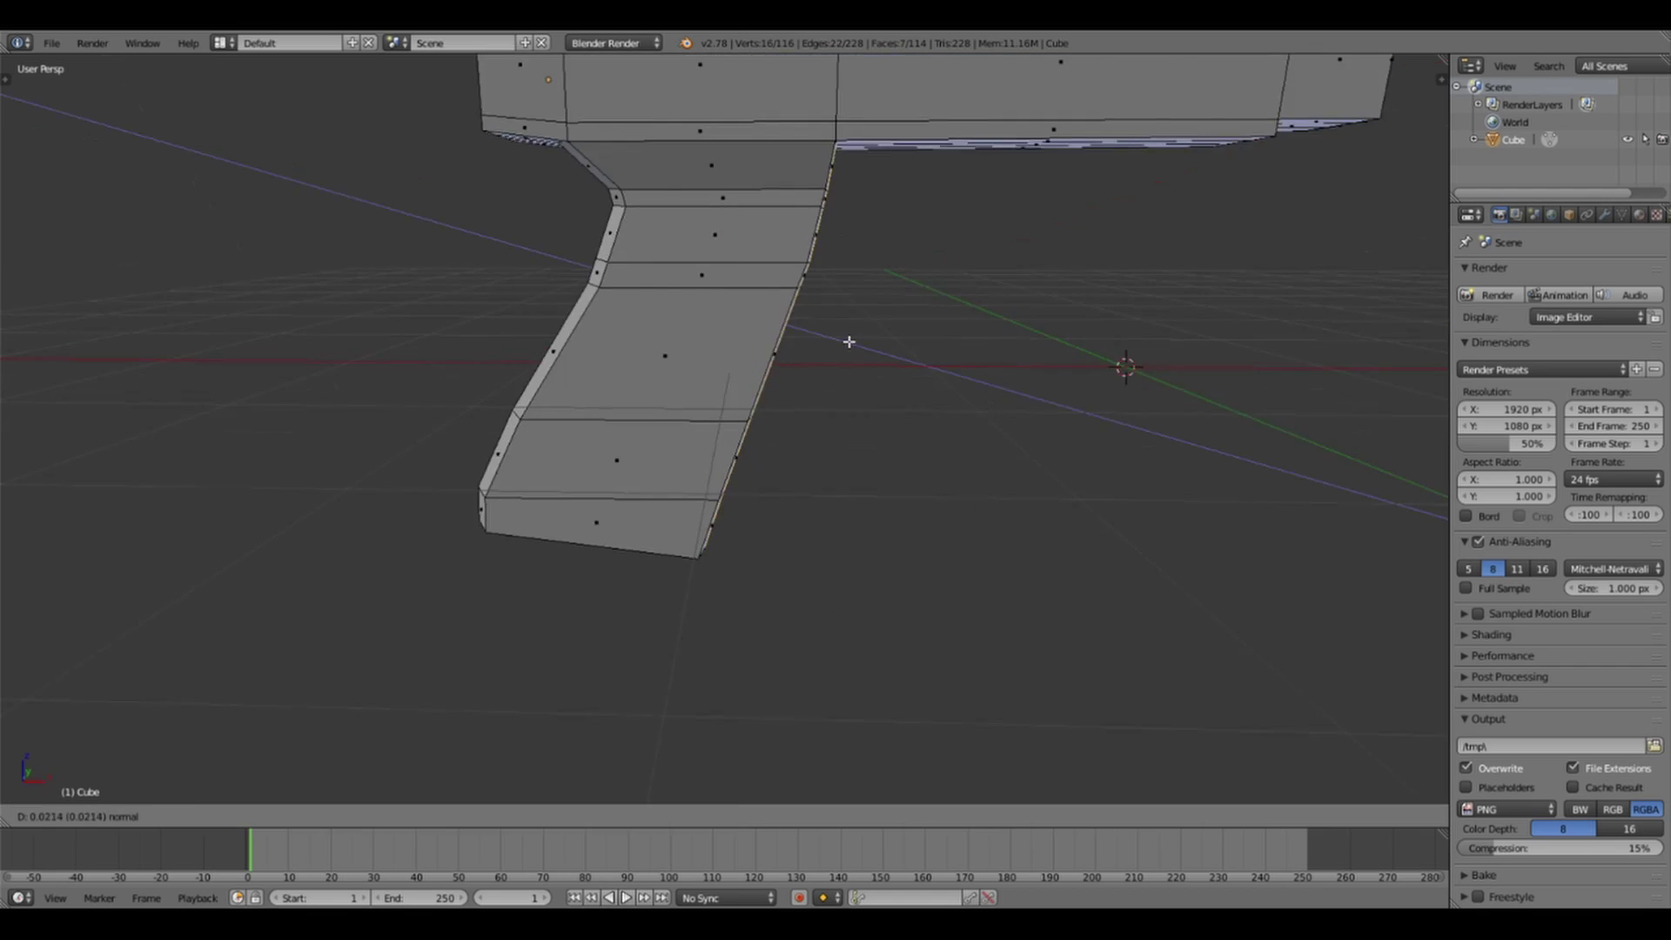
# - Save the file and extrude a thin trigger guard forward toward the magazine housing
pyautogui.hotkey('ctrl', 's')
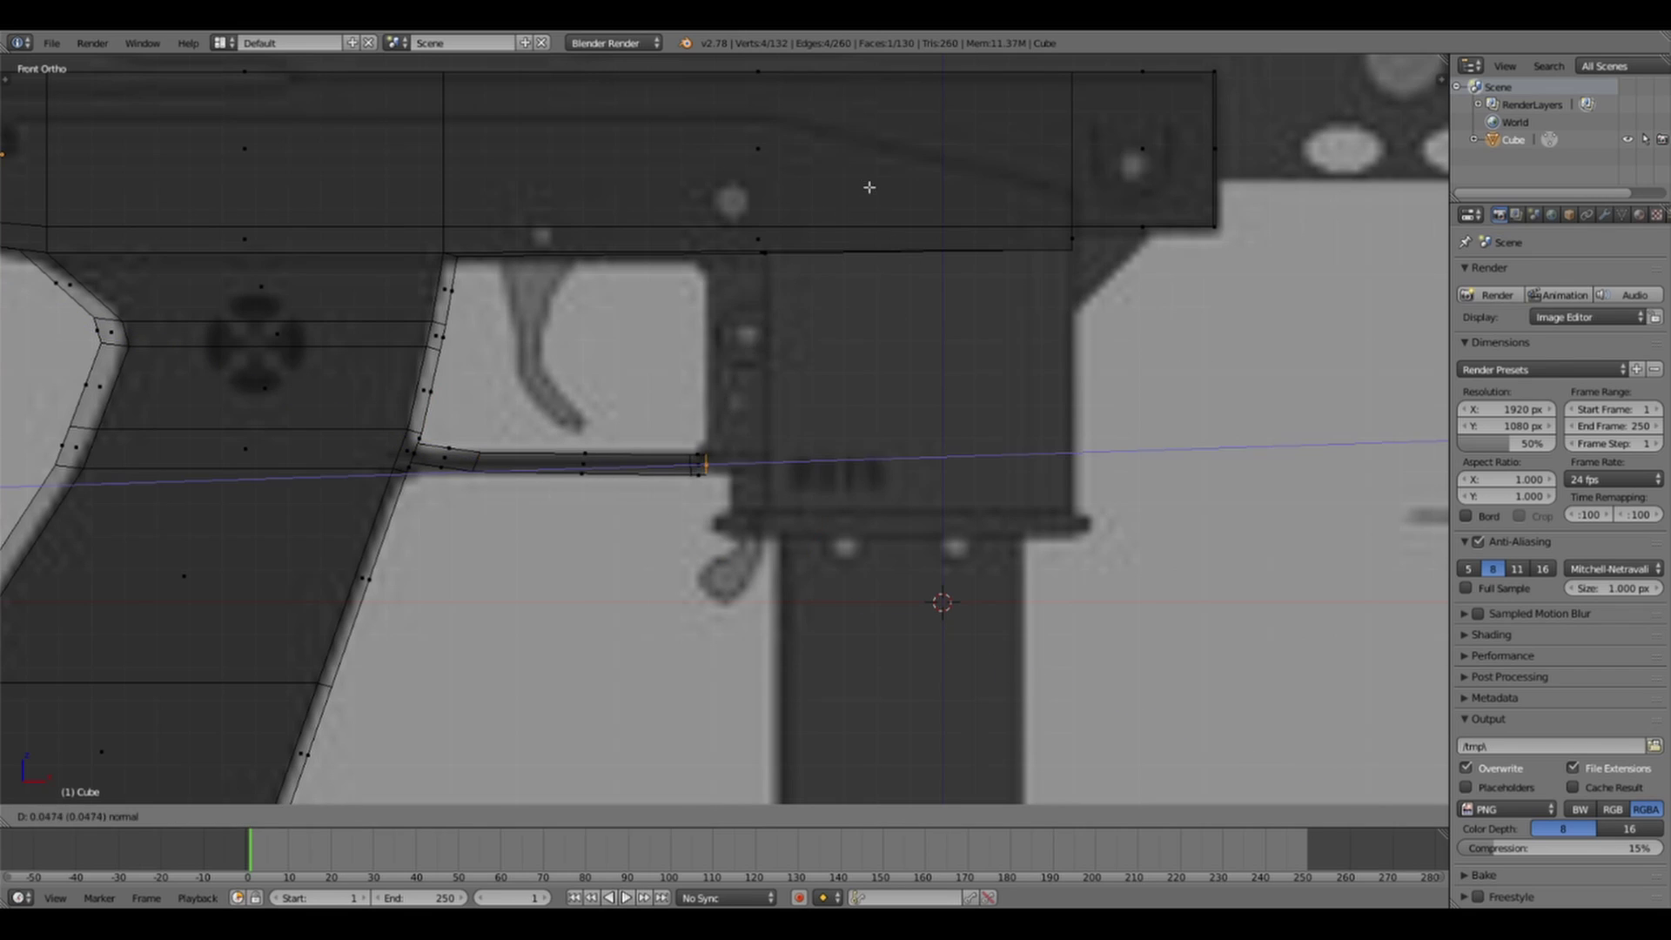
pyautogui.click(868, 187)
pyautogui.scroll(3, 690, 492)
pyautogui.hotkey('ctrl', 'Tab')
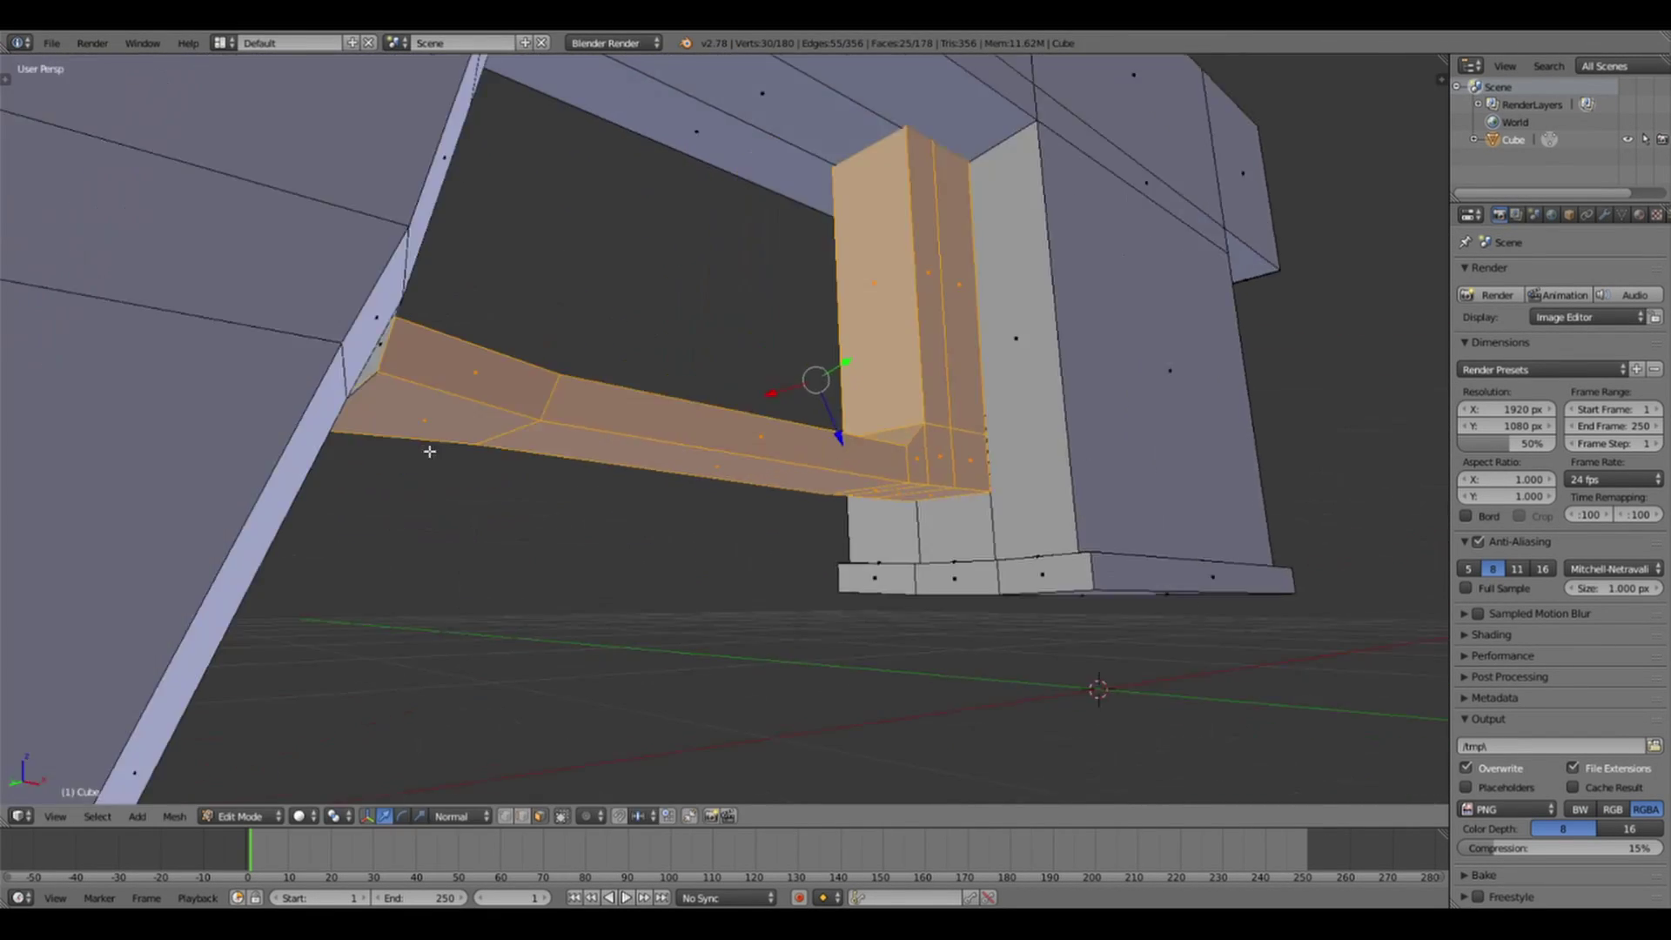
# - Merge the trigger guard's end vertices At Last where it meets the magazine housing
pyautogui.moveTo(409, 470); pyautogui.dragTo(312, 595, button='middle')
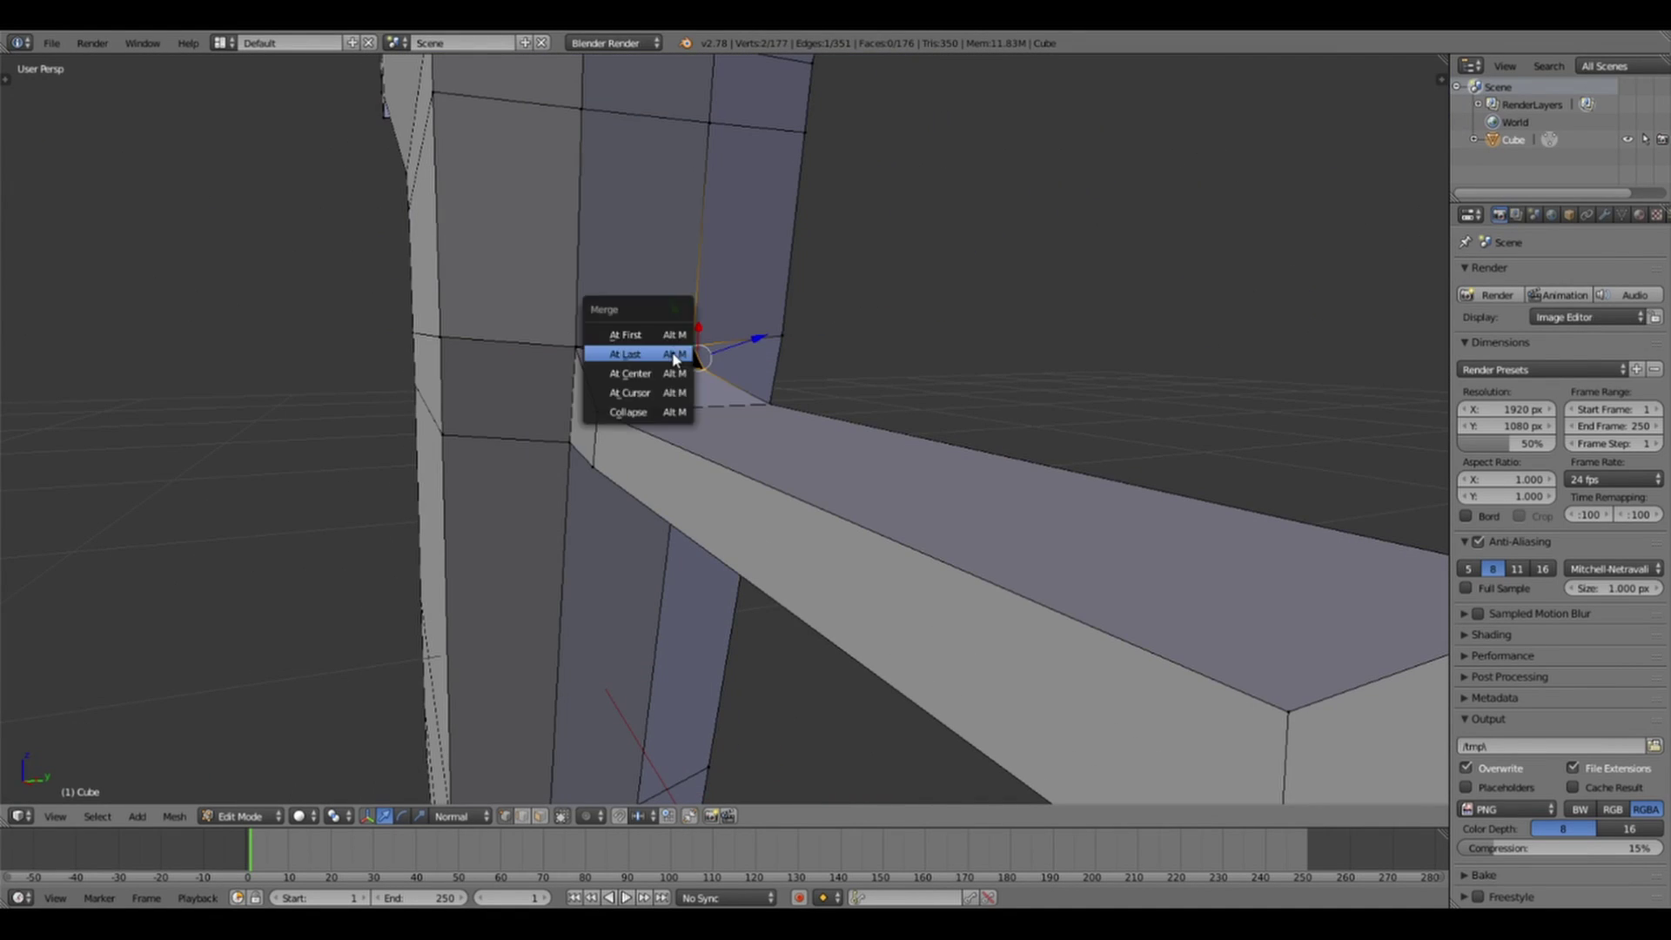
pyautogui.click(675, 356)
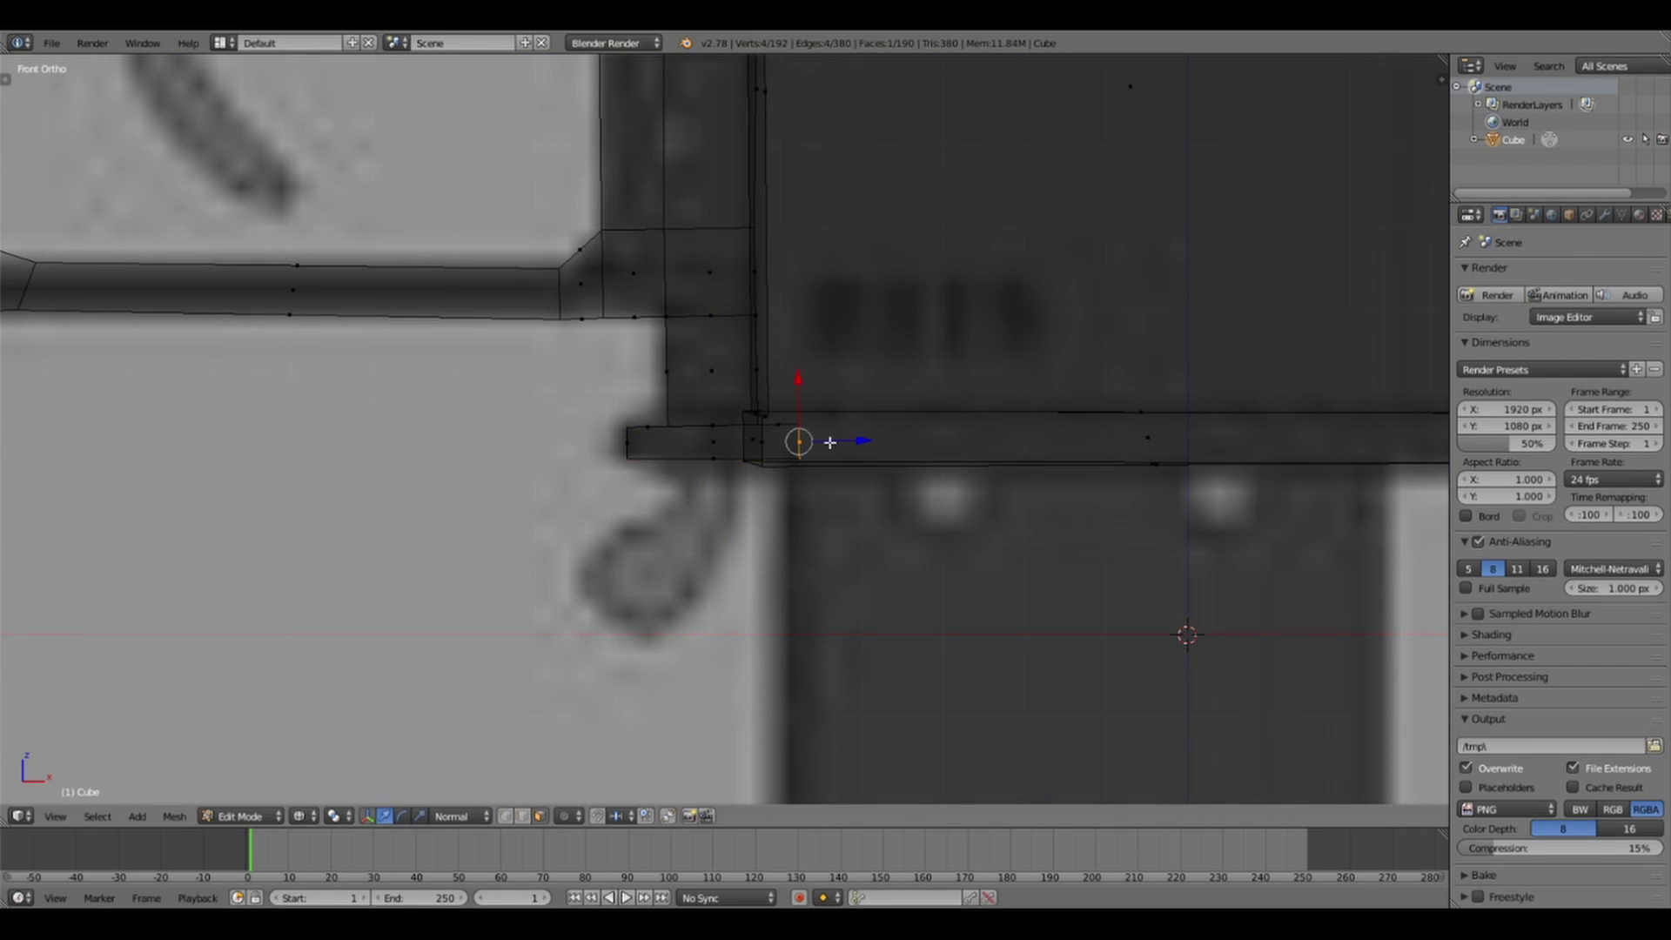
pyautogui.press('x')
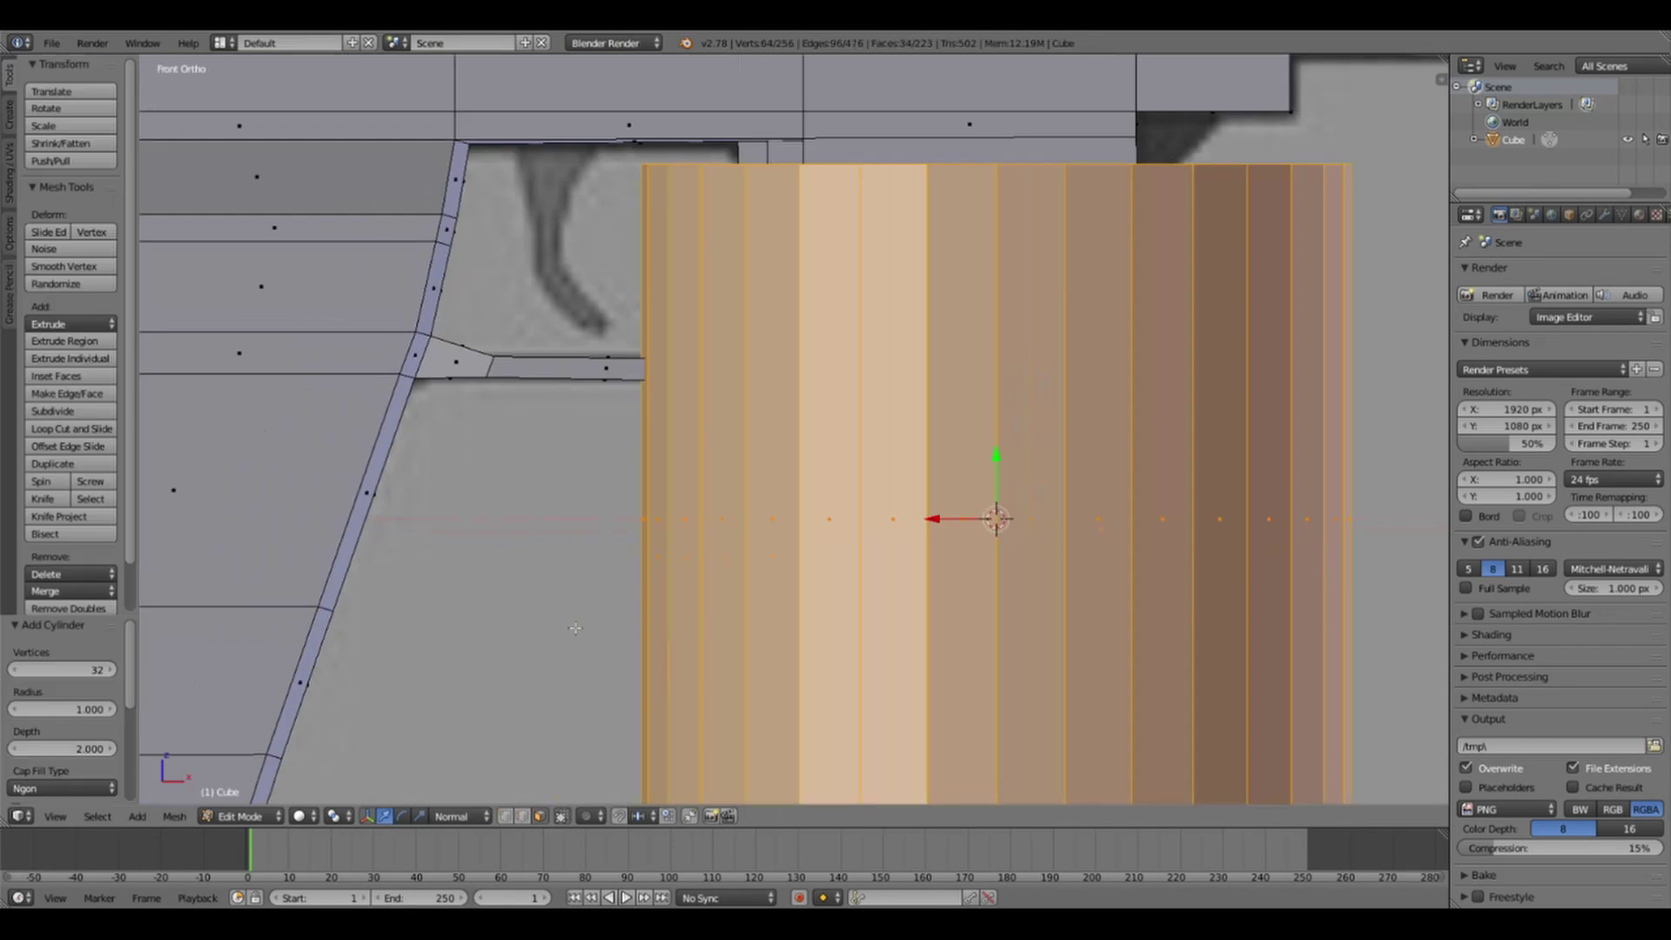
# - Scale the new cube and loop-cut it into the long forward barrel shroud
pyautogui.press('s')
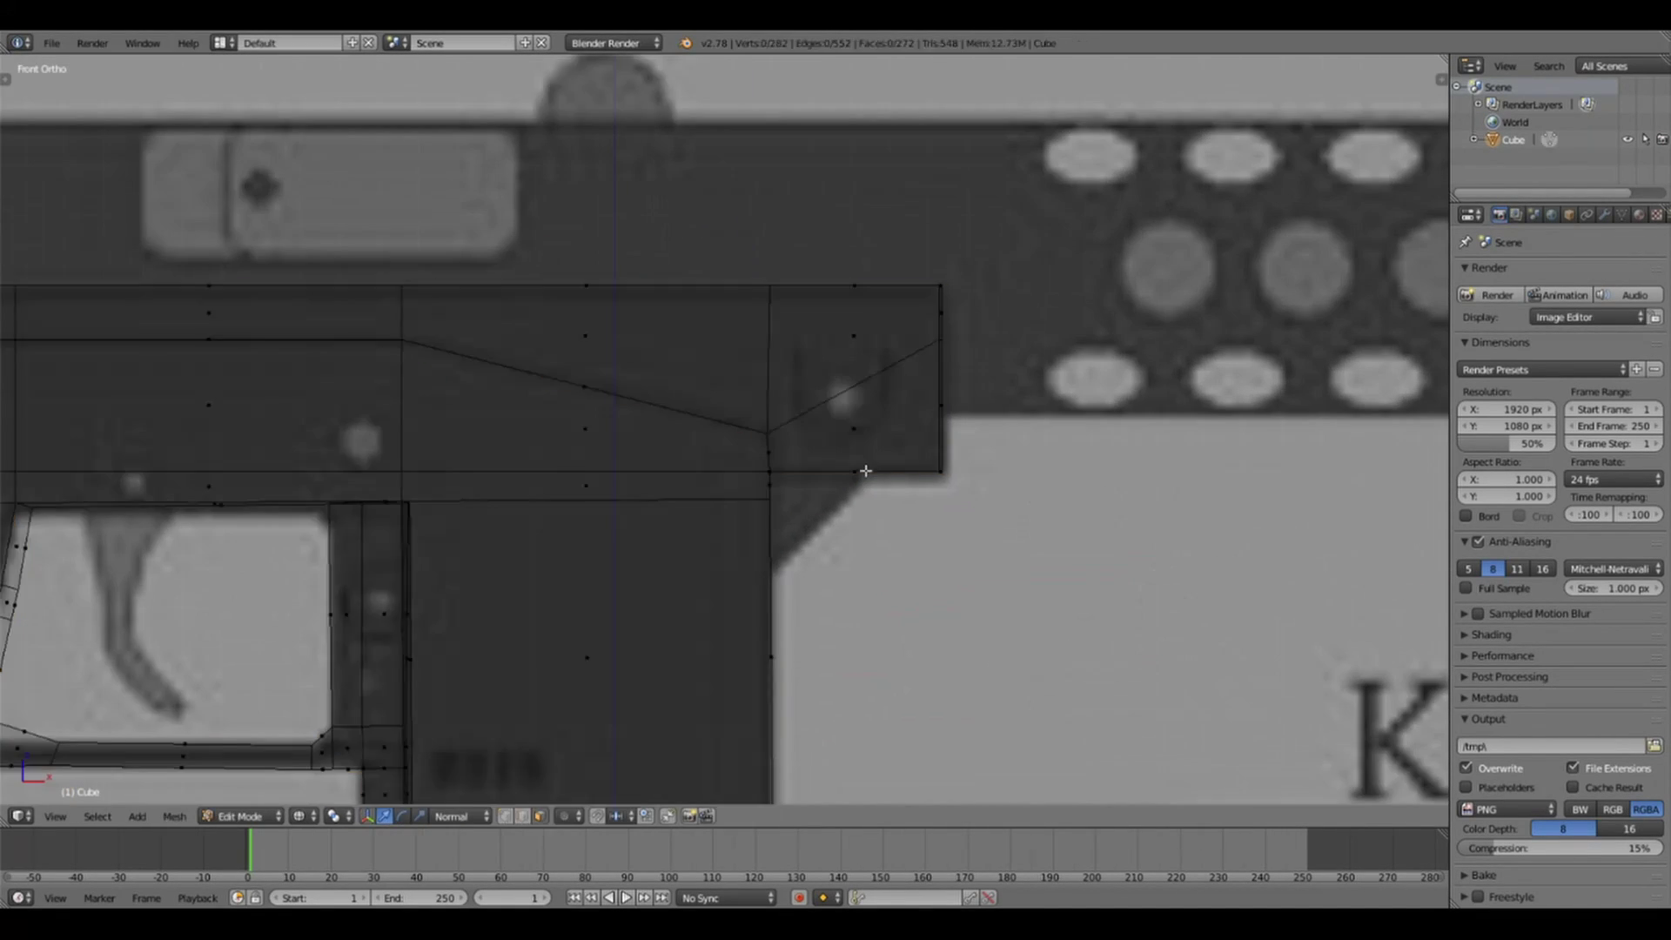
pyautogui.press('Escape')
pyautogui.scroll(4, 761, 424)
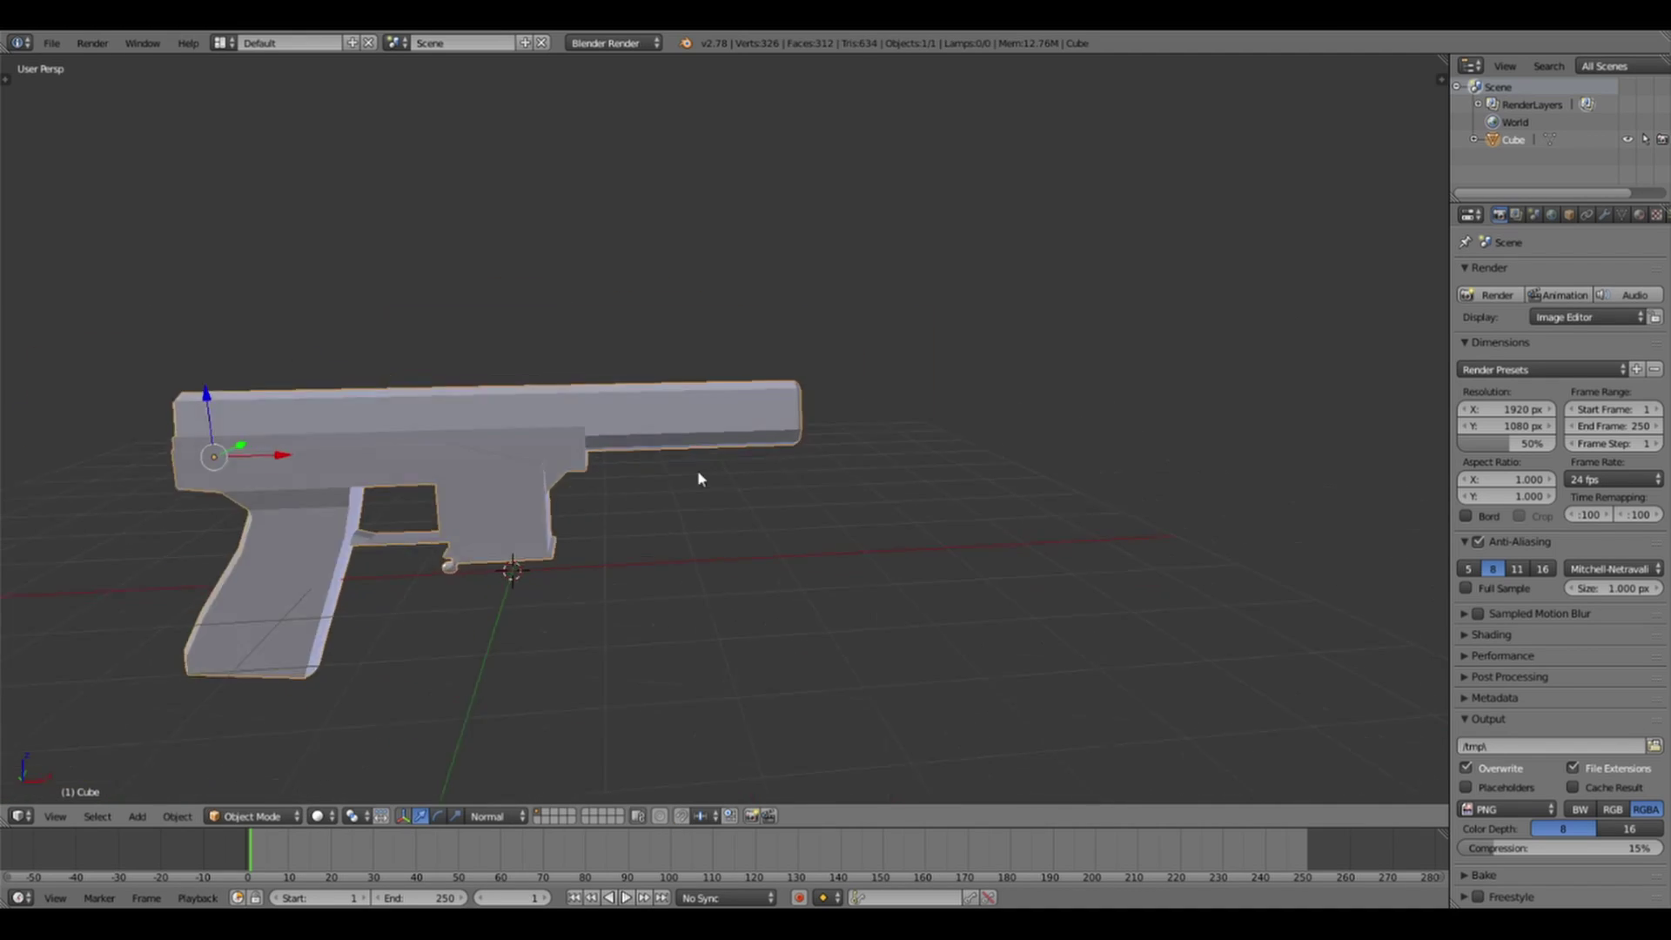
# - Deselect the shroud's end face and return to Object Mode to add vent-hole cutters
pyautogui.press('a')
pyautogui.hotkey('ctrl', 'Tab')
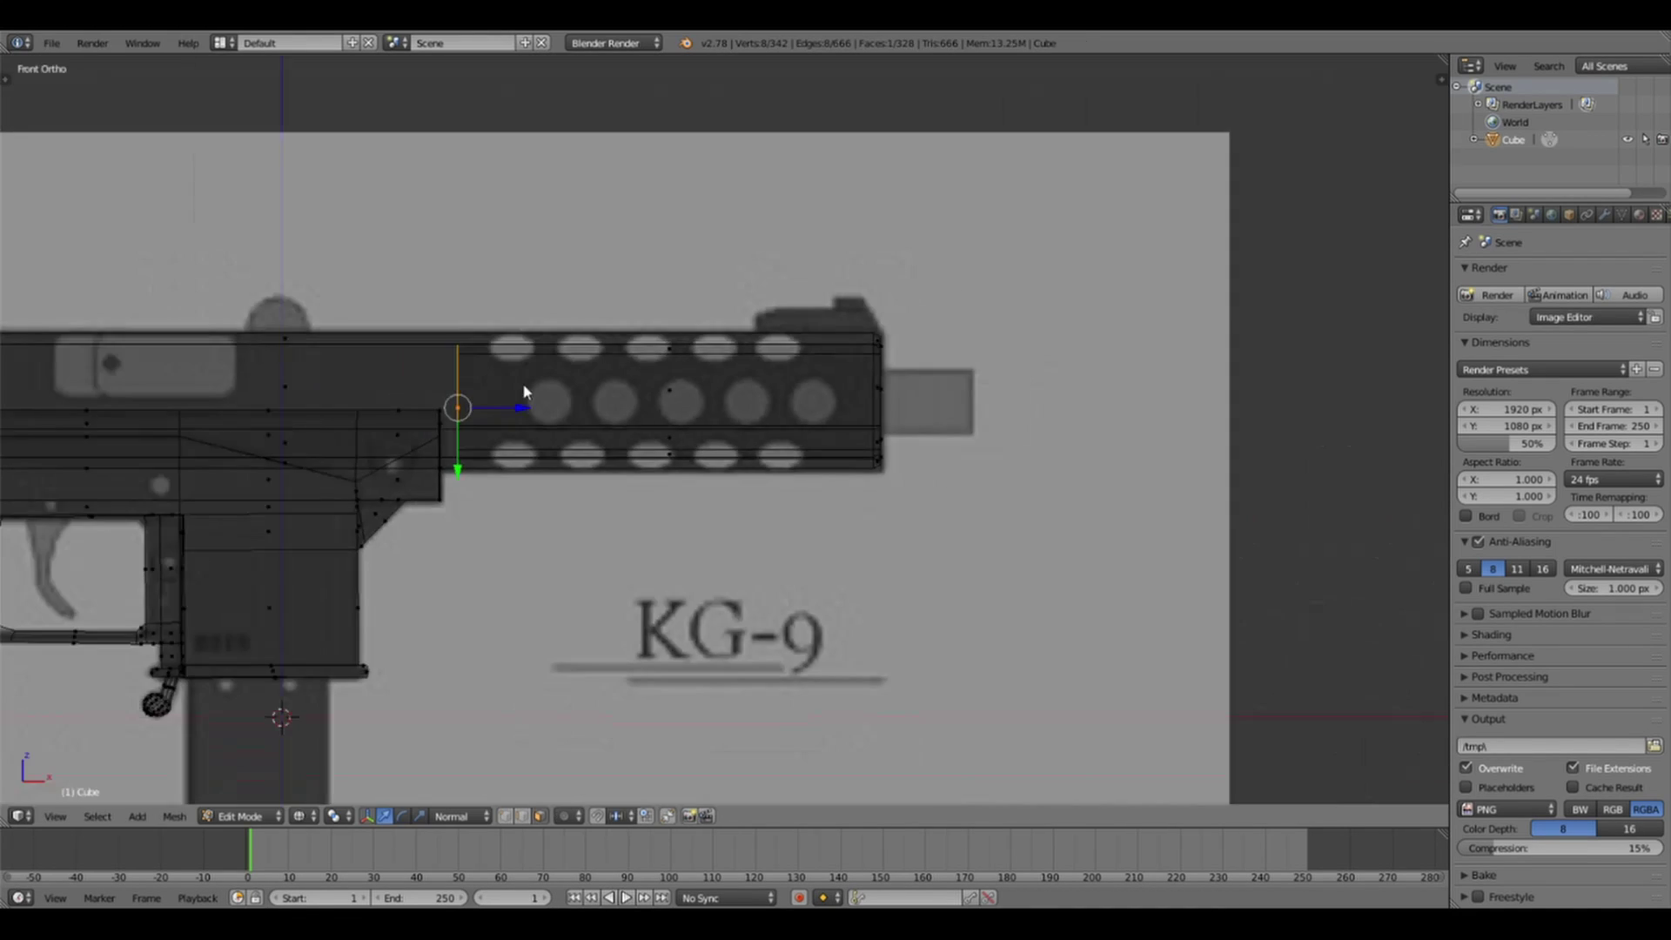
pyautogui.press('Tab')
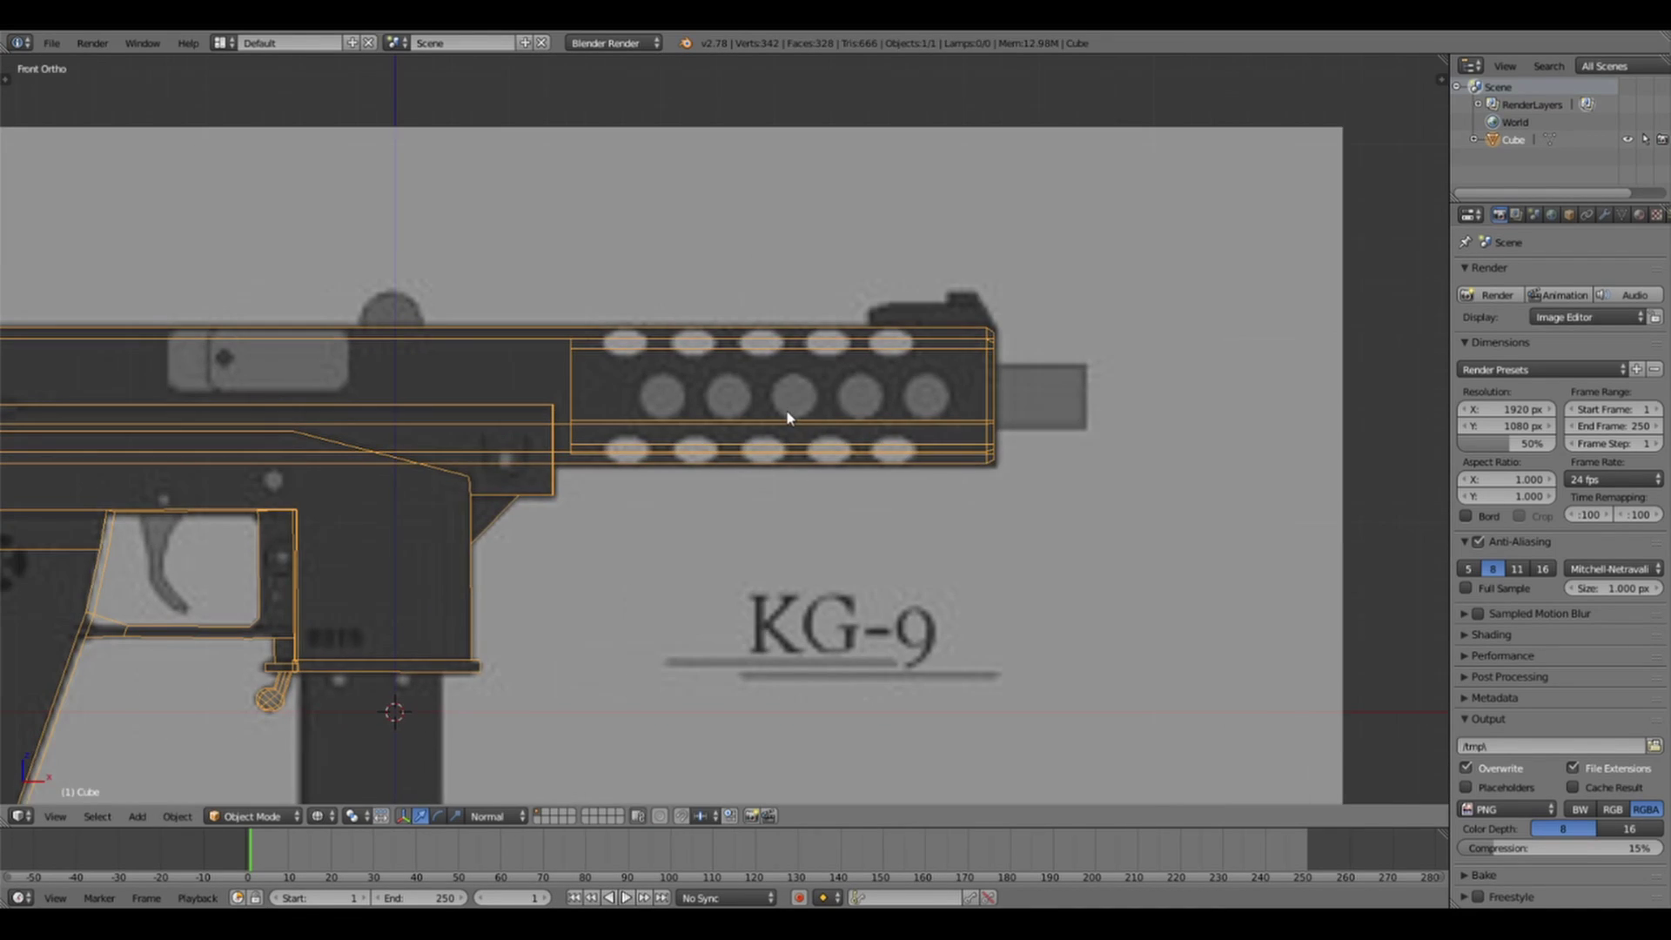
pyautogui.hotkey('shift', 'a')
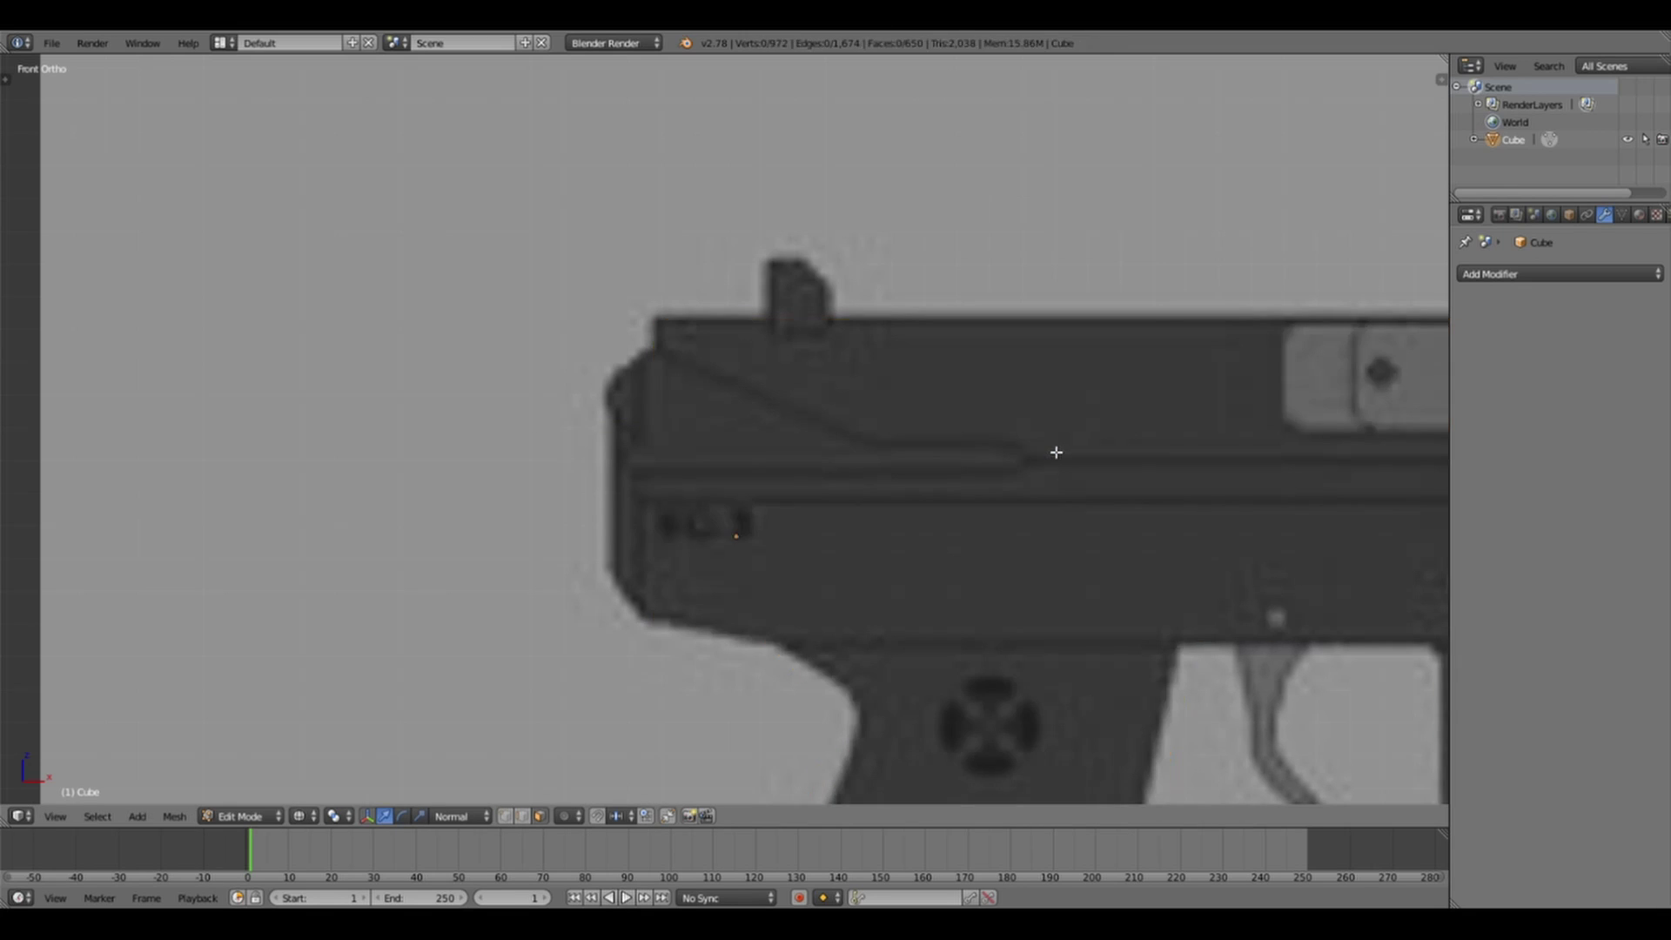
# - Switch to Front Ortho wireframe view to line up a cube over the charging knob
pyautogui.hotkey('ctrl', 'Tab')
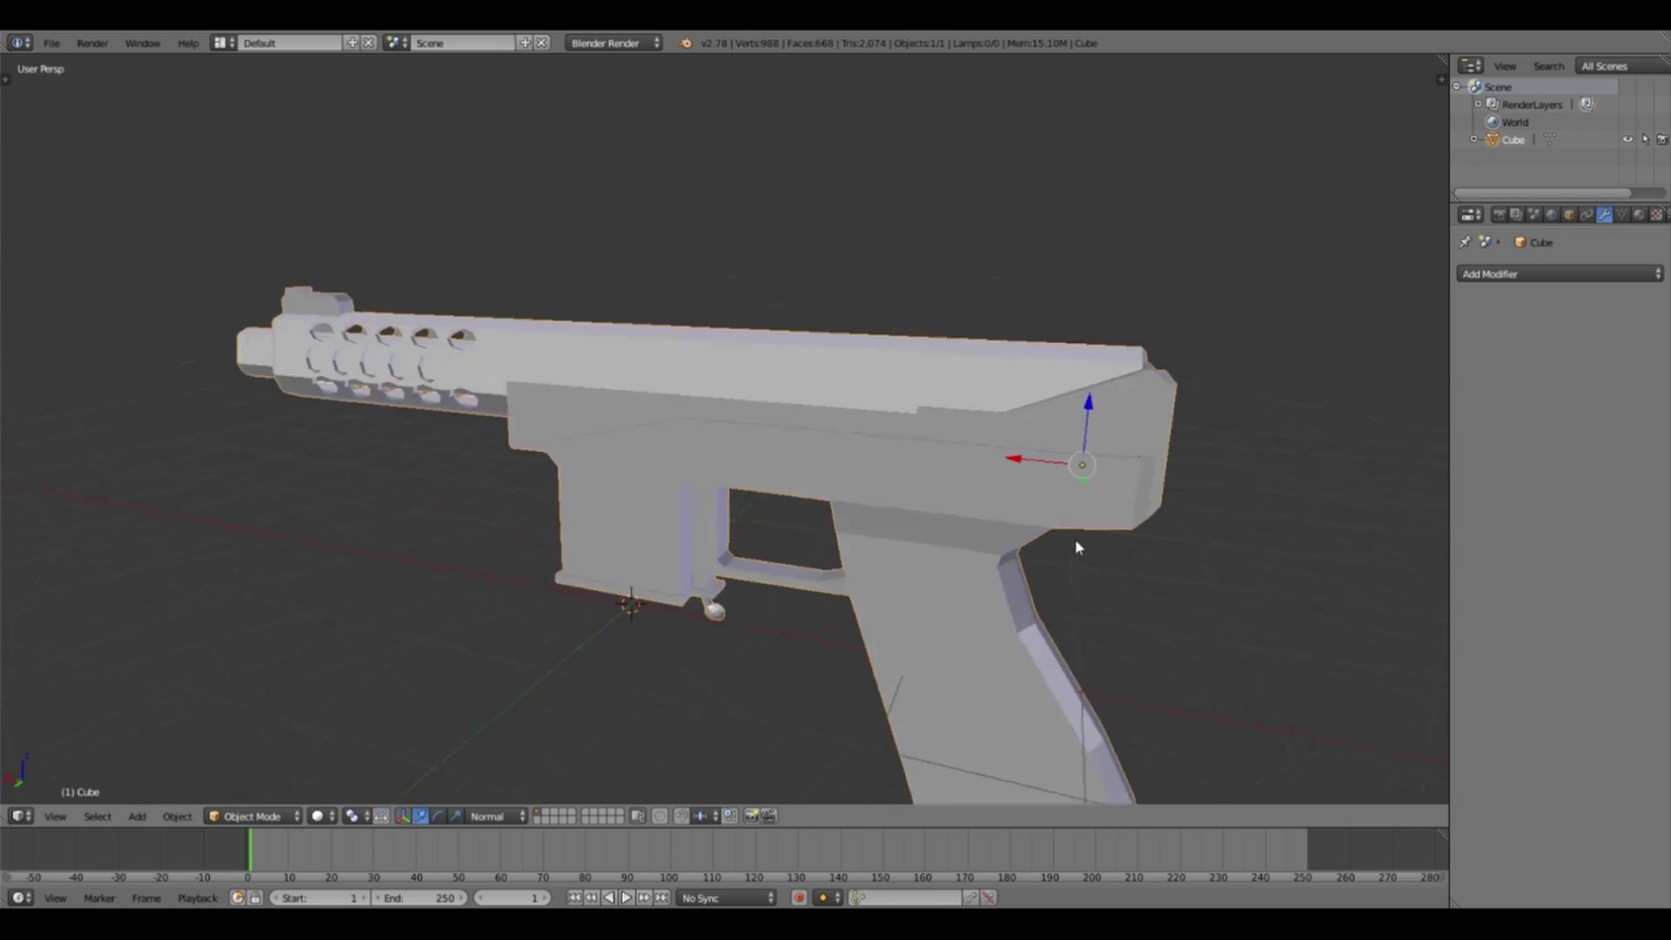
pyautogui.press('z')
pyautogui.press('KP_1')
pyautogui.scroll(3, 983, 560)
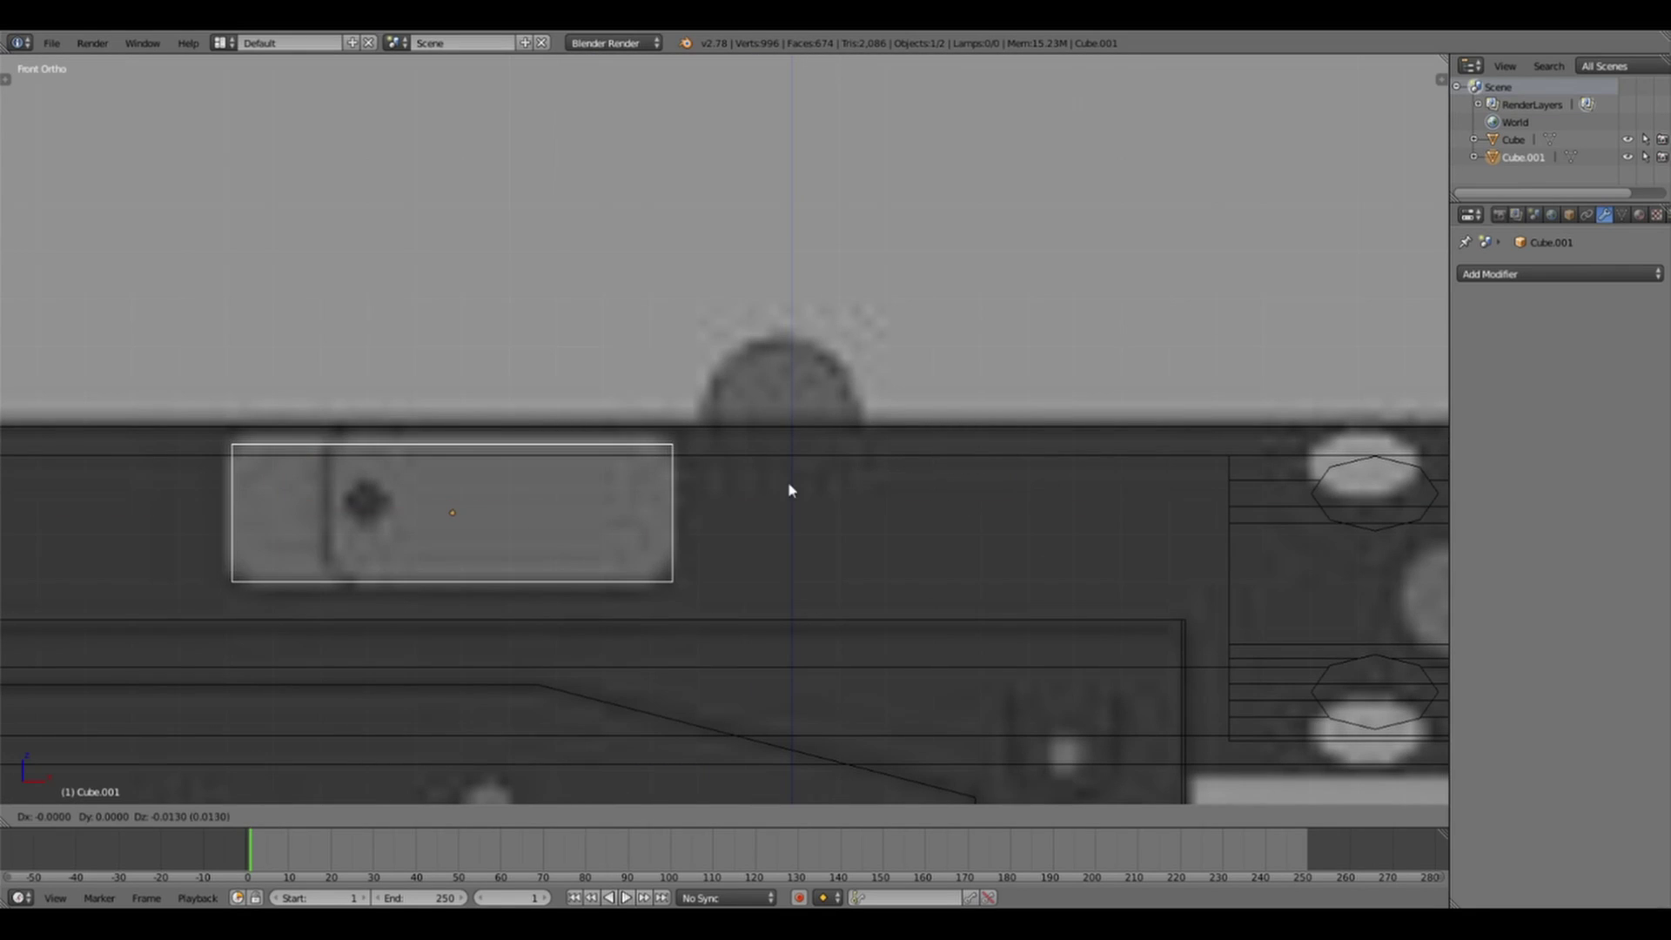
# - Loop-cut the knob box and extrude its top face outward
pyautogui.press('Tab')
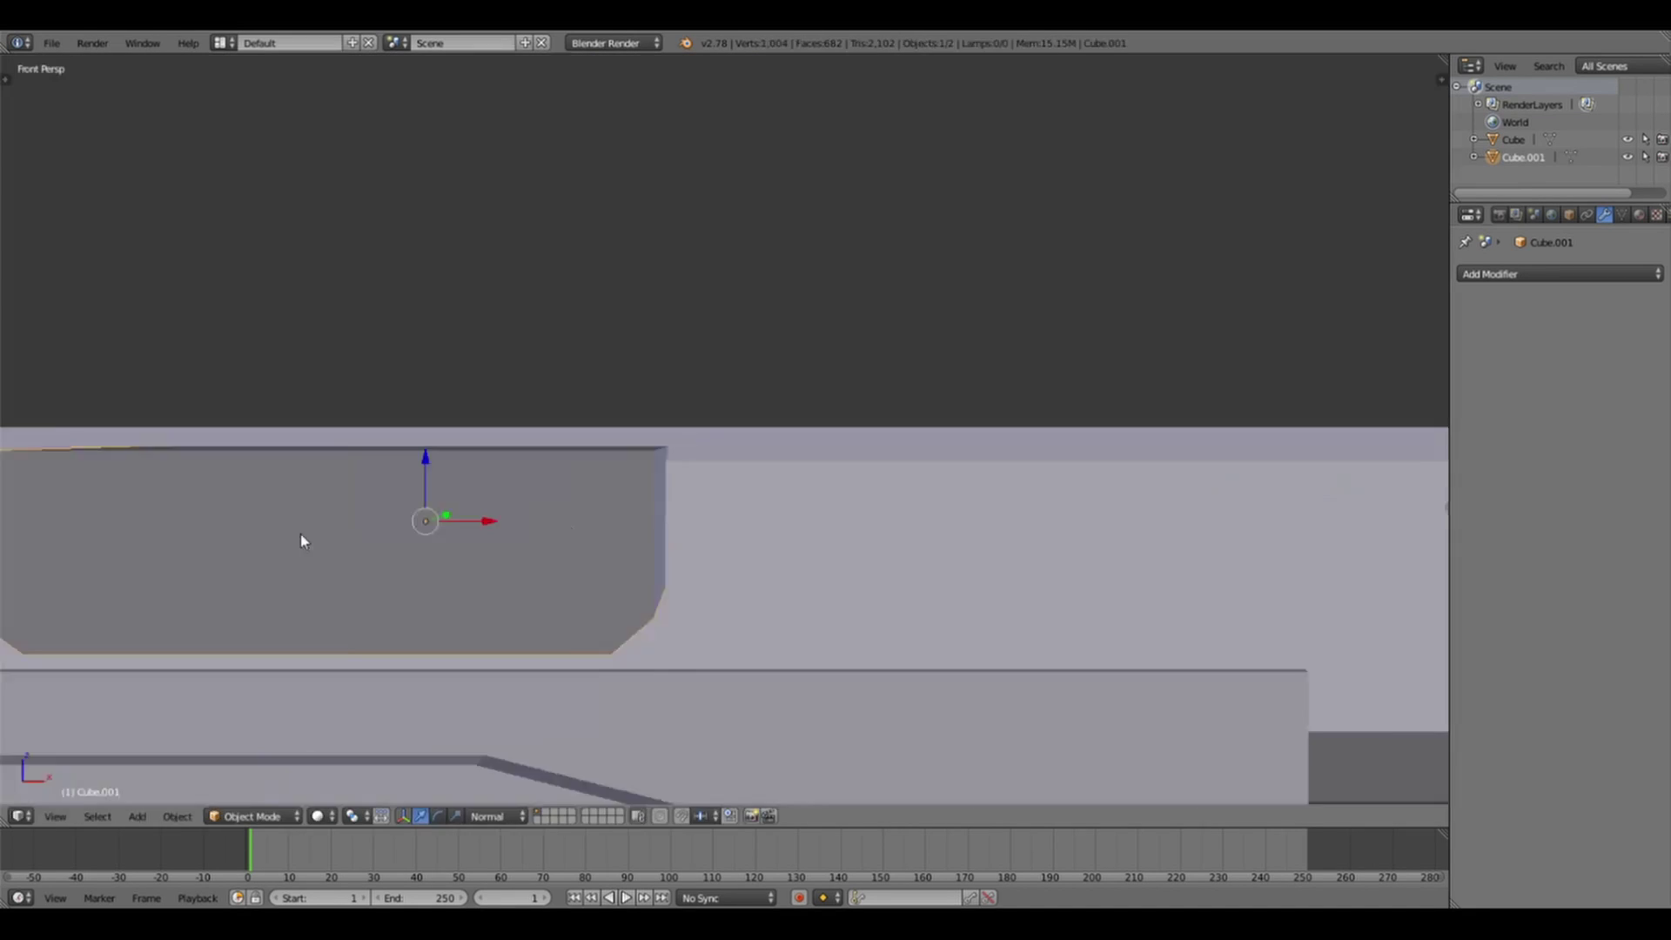
pyautogui.moveTo(301, 540)
pyautogui.mouseDown(button='middle')
pyautogui.moveTo(802, 362)
pyautogui.moveTo(749, 417)
pyautogui.mouseUp(button='middle')
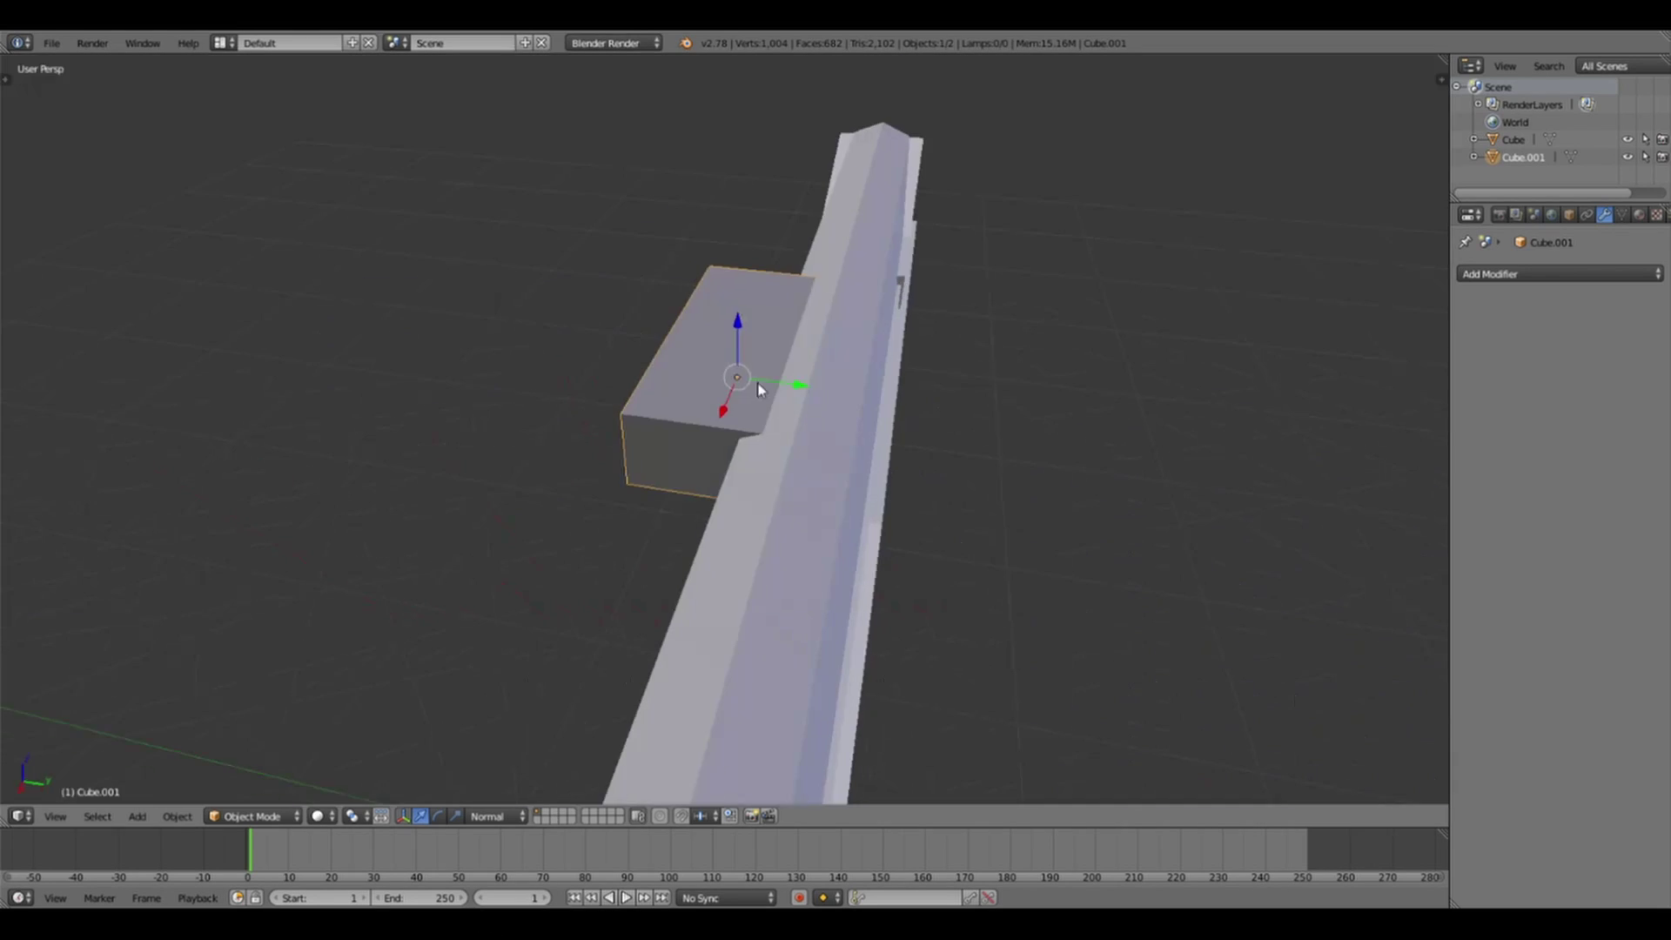
pyautogui.moveTo(910, 520)
pyautogui.mouseDown(button='middle')
pyautogui.moveTo(689, 377)
pyautogui.moveTo(785, 409)
pyautogui.mouseUp(button='middle')
pyautogui.press('ctrl+KP_3')
pyautogui.press('Tab')
pyautogui.press('z')
pyautogui.hotkey('ctrl', 'r')
pyautogui.click(630, 366)
pyautogui.press('l')
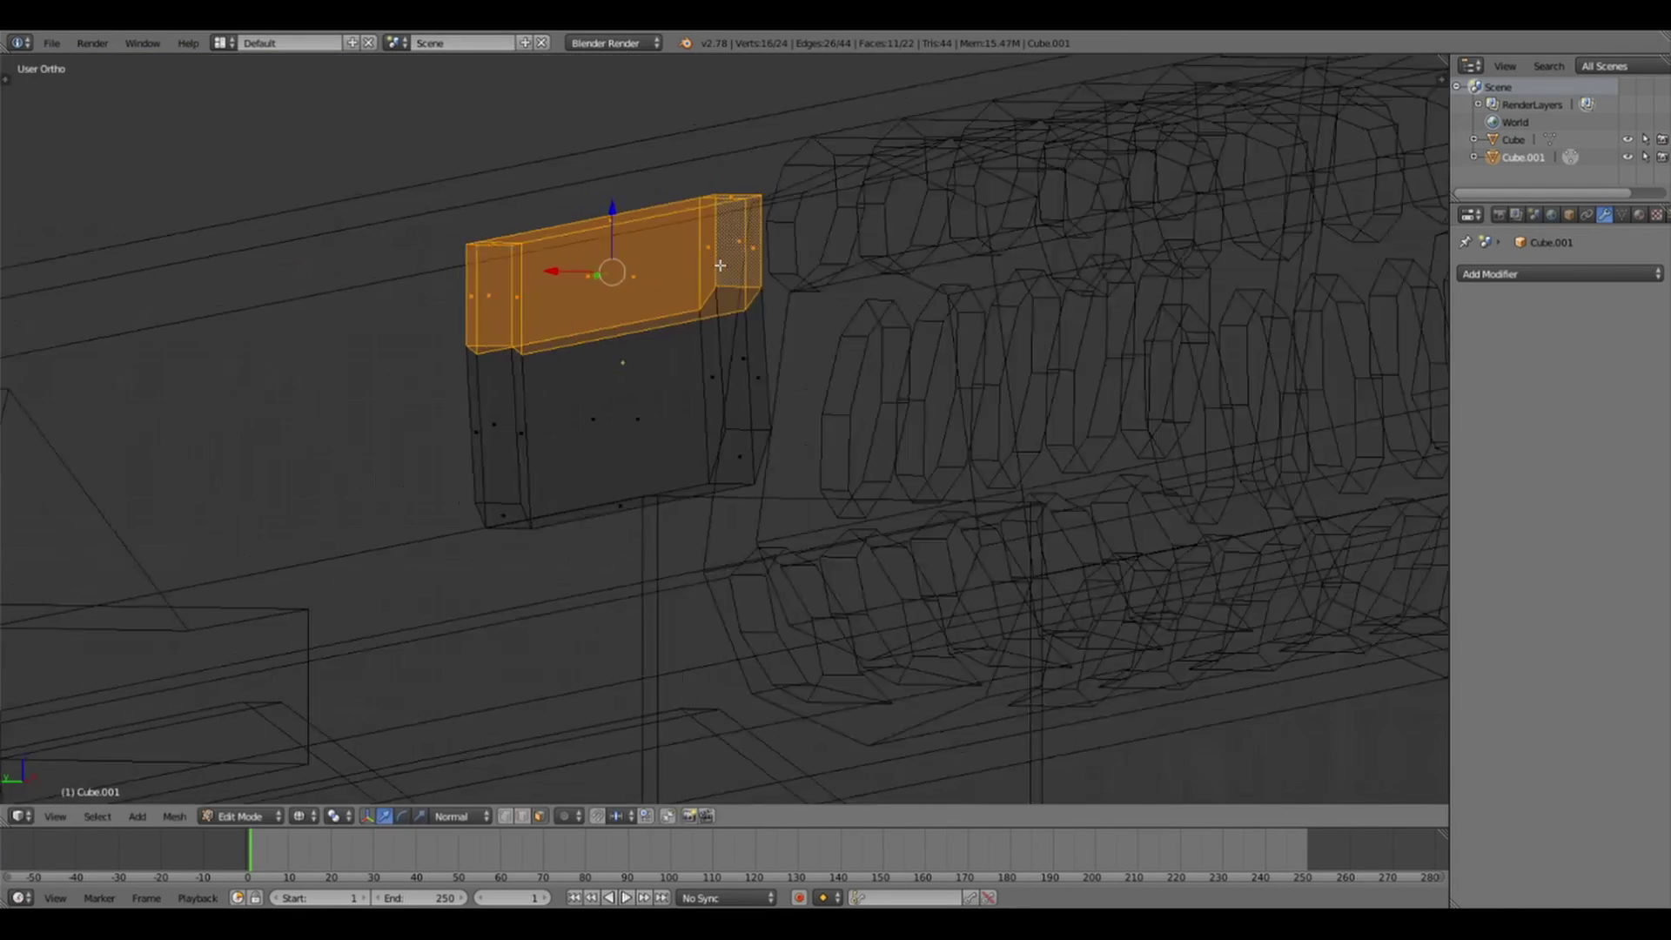
pyautogui.press('e')
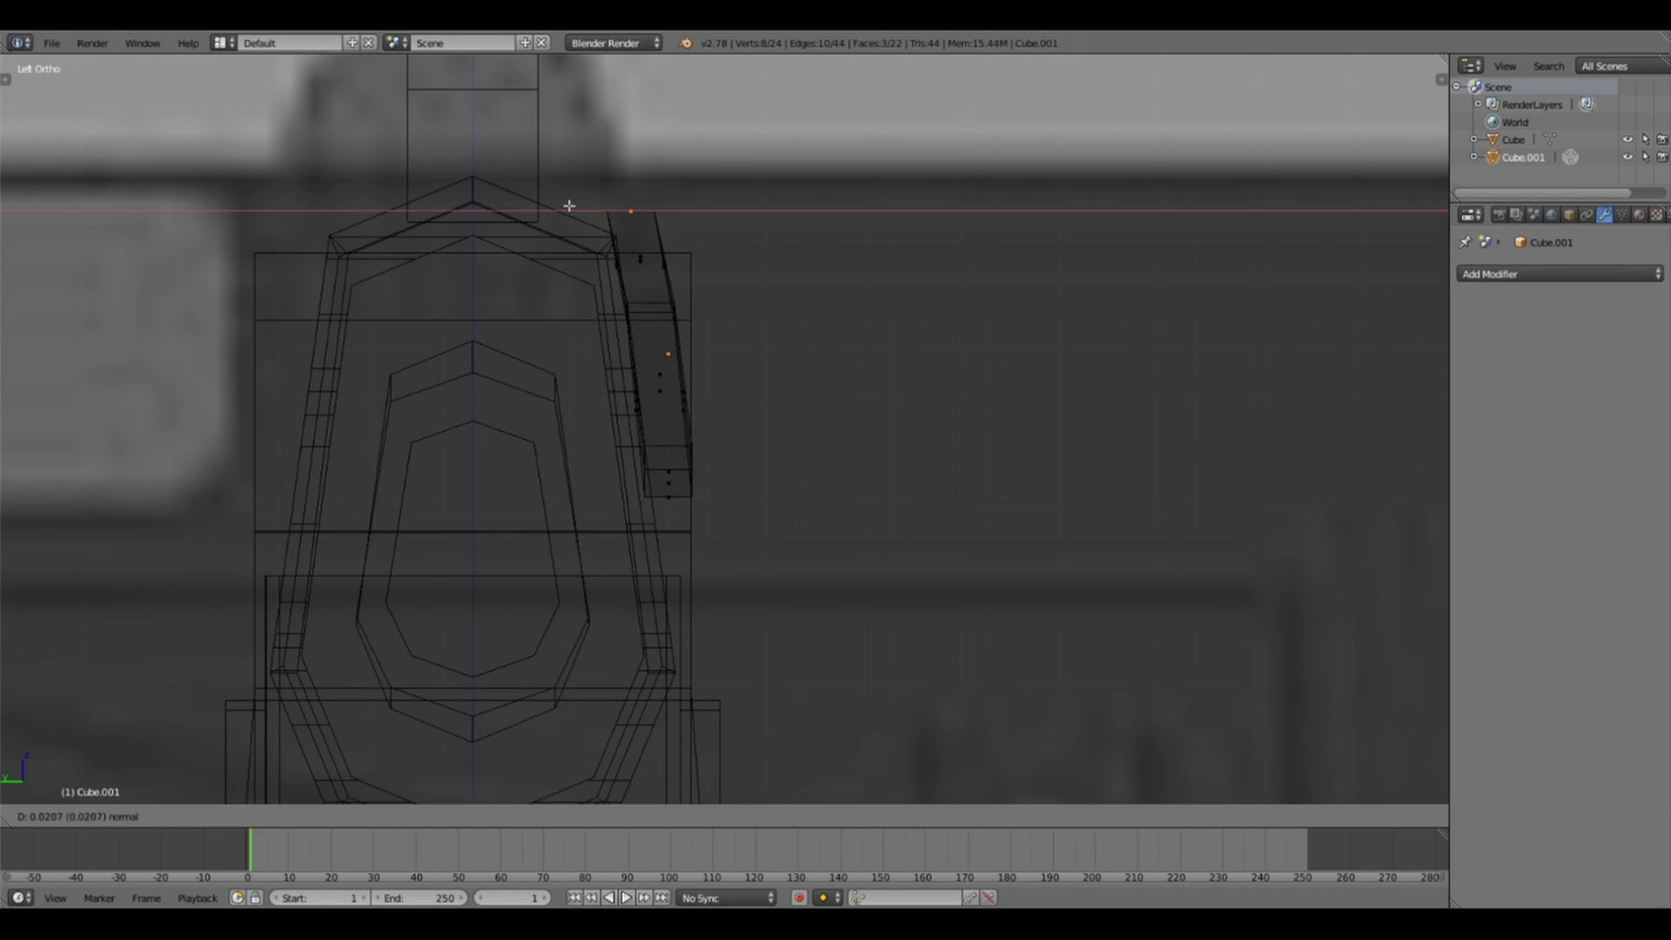
pyautogui.click(577, 262)
pyautogui.press('Tab')
pyautogui.press('z')
# - Delete the knob box, undo the deletion, and inspect the top of the gun
pyautogui.moveTo(733, 310); pyautogui.dragTo(802, 354, button='middle')
pyautogui.scroll(-3, 520, 455)
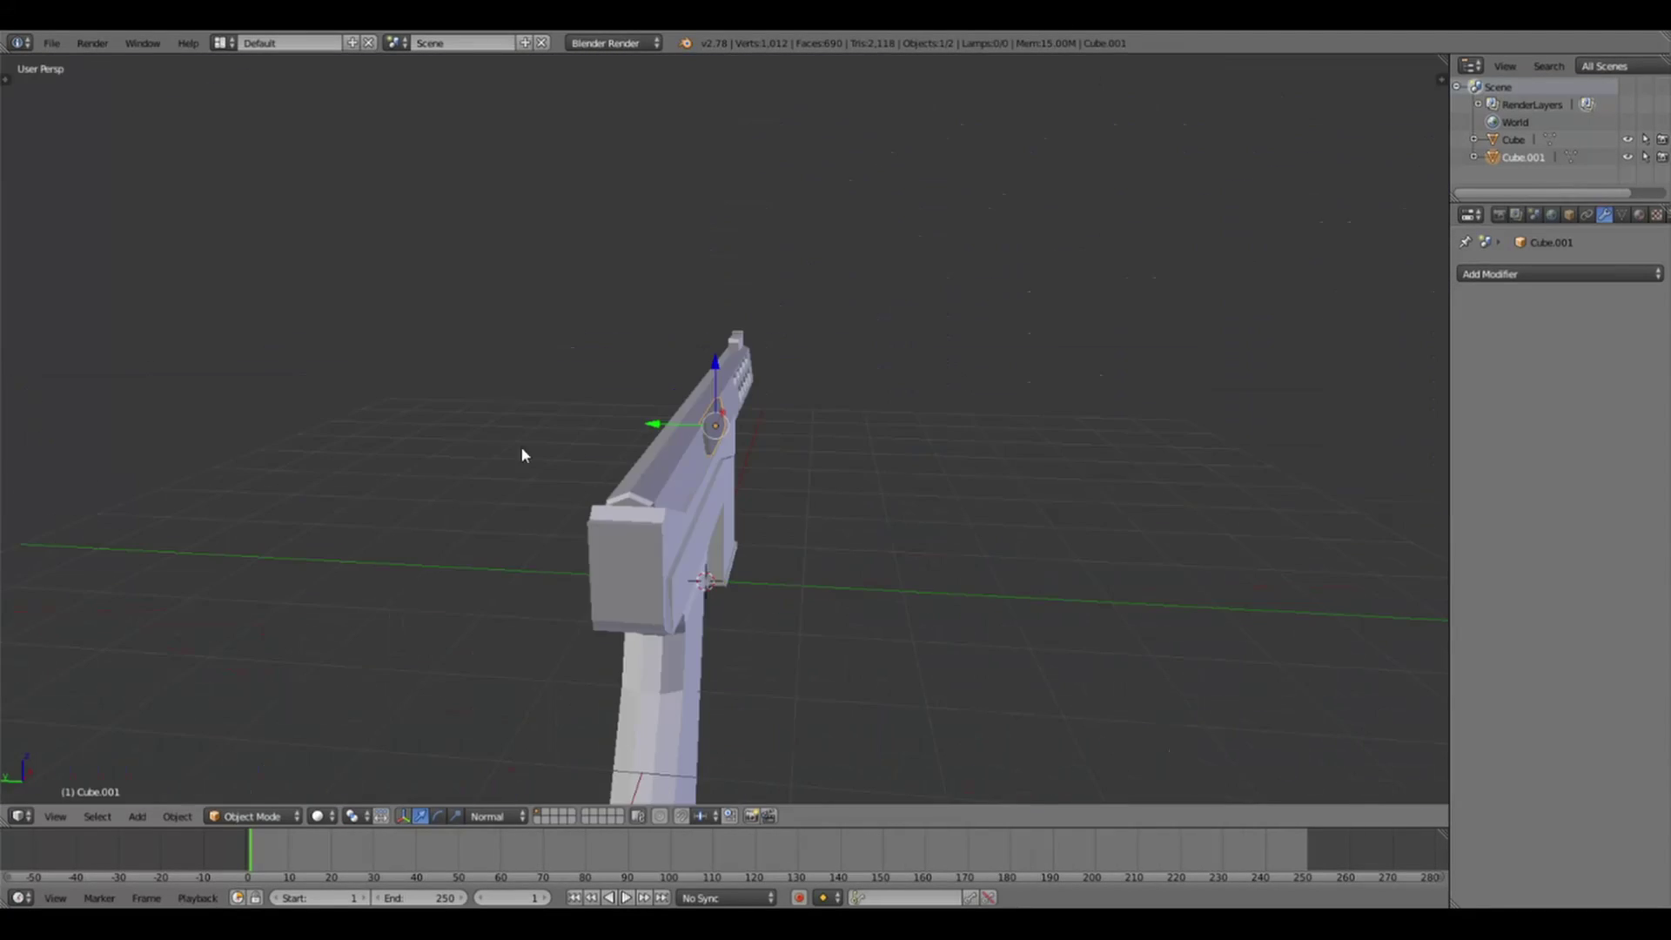
pyautogui.moveTo(1427, 374); pyautogui.dragTo(767, 400, button='middle')
pyautogui.press('Delete')
pyautogui.scroll(4, 1010, 447)
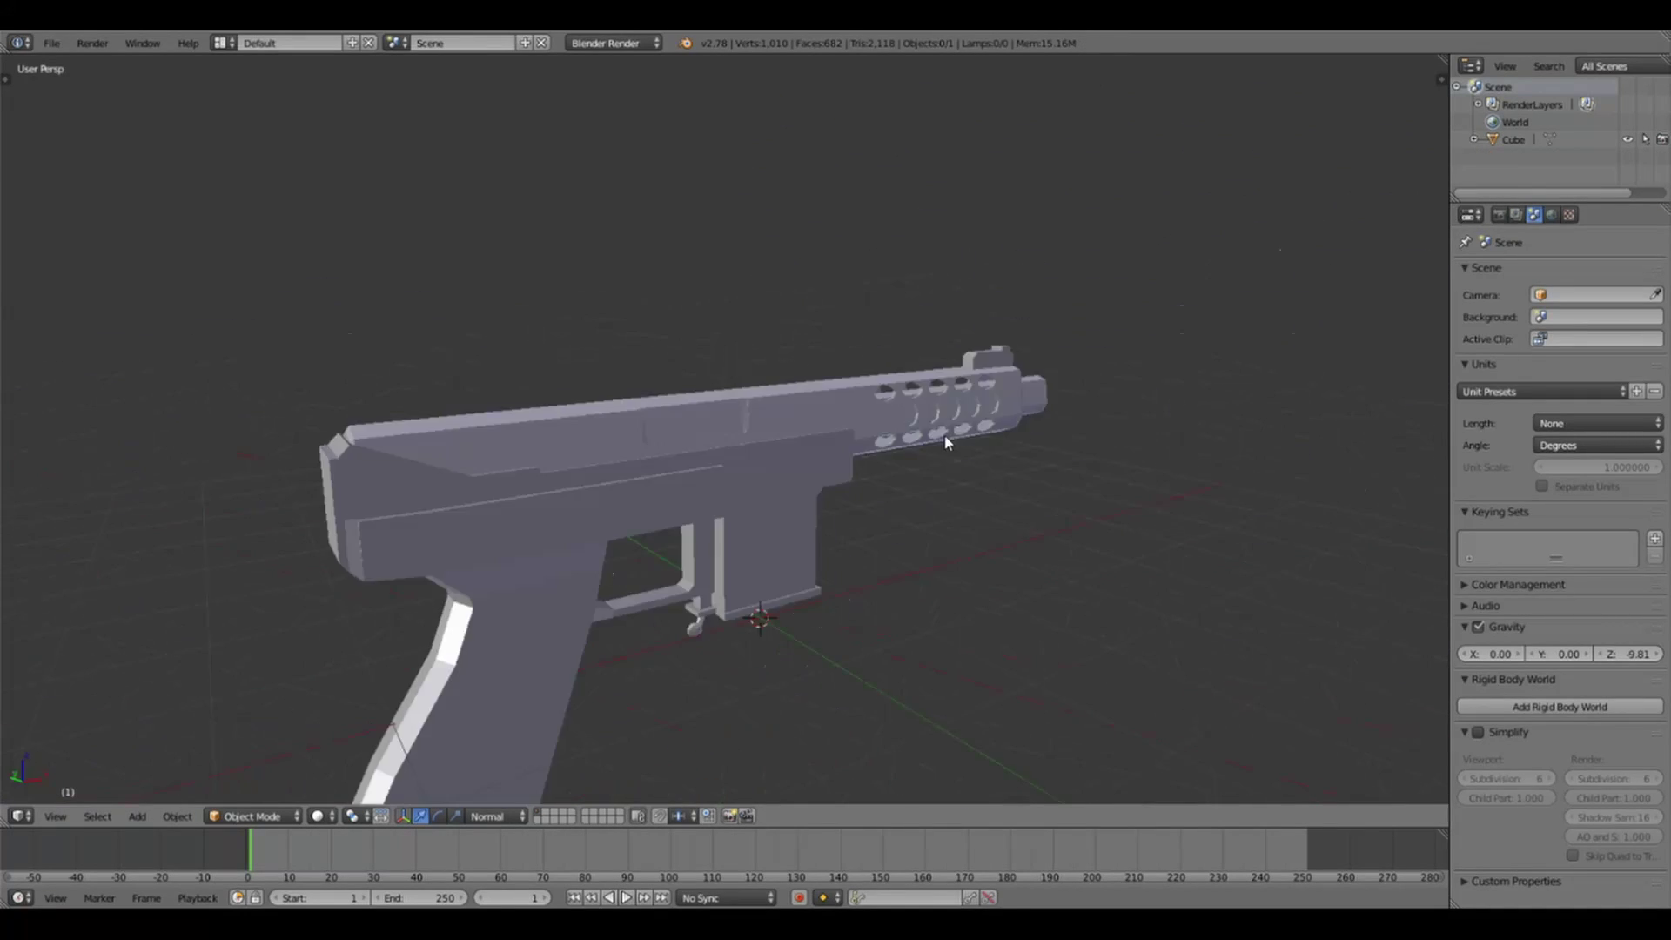
pyautogui.hotkey('ctrl', 'z')
pyautogui.scroll(4, 733, 428)
pyautogui.moveTo(733, 428); pyautogui.dragTo(865, 503, button='middle')
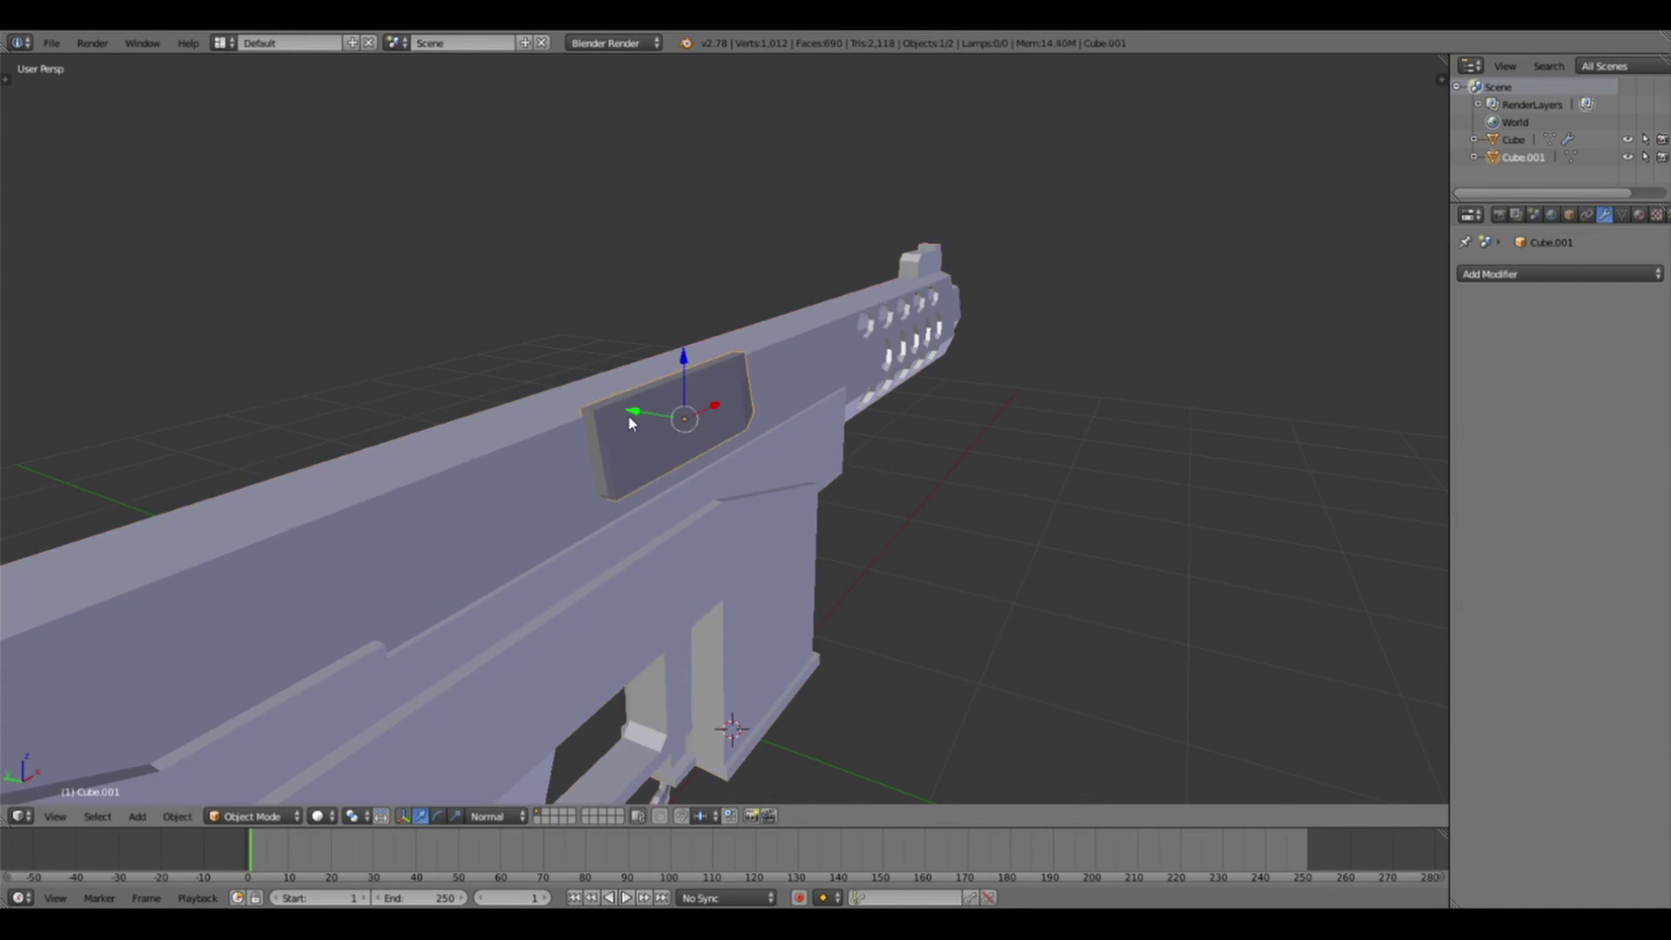
pyautogui.moveTo(629, 416)
pyautogui.mouseDown(button='middle')
pyautogui.moveTo(682, 331)
pyautogui.moveTo(623, 372)
pyautogui.moveTo(723, 441)
pyautogui.mouseUp(button='middle')
# - Add an edge loop across the cocking-handle plate and select its top faces
pyautogui.press('Tab')
pyautogui.press('a')
pyautogui.hotkey('ctrl', 'r')
pyautogui.moveTo(719, 421); pyautogui.dragTo(710, 349, button='middle')
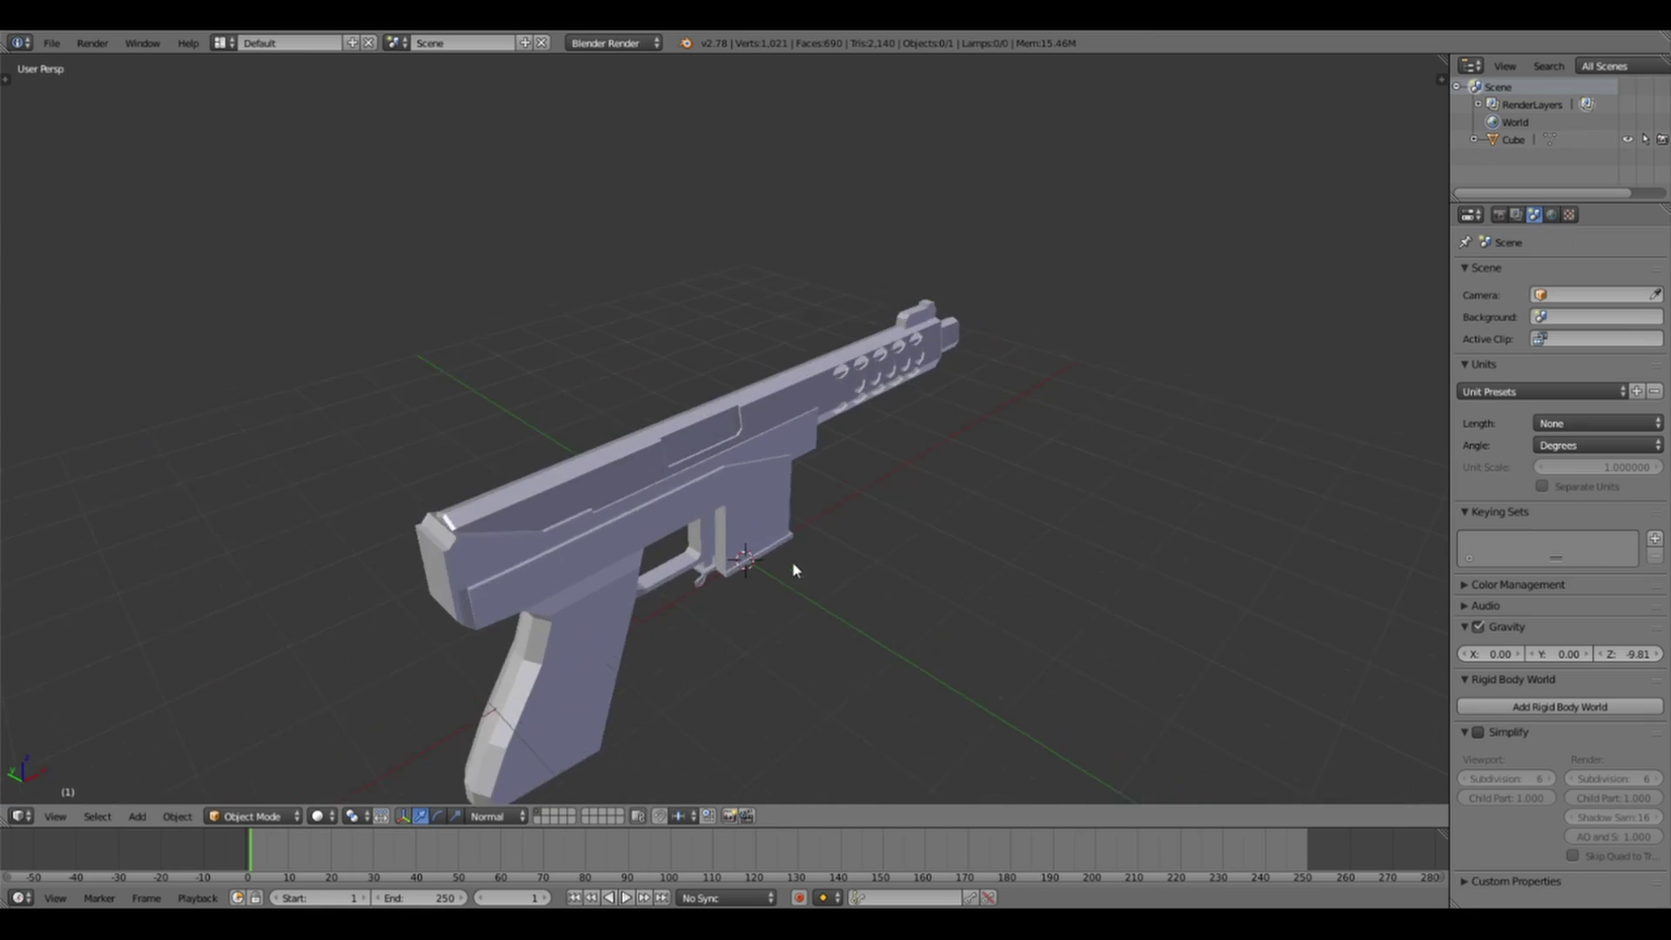
pyautogui.moveTo(793, 569); pyautogui.dragTo(540, 557, button='middle')
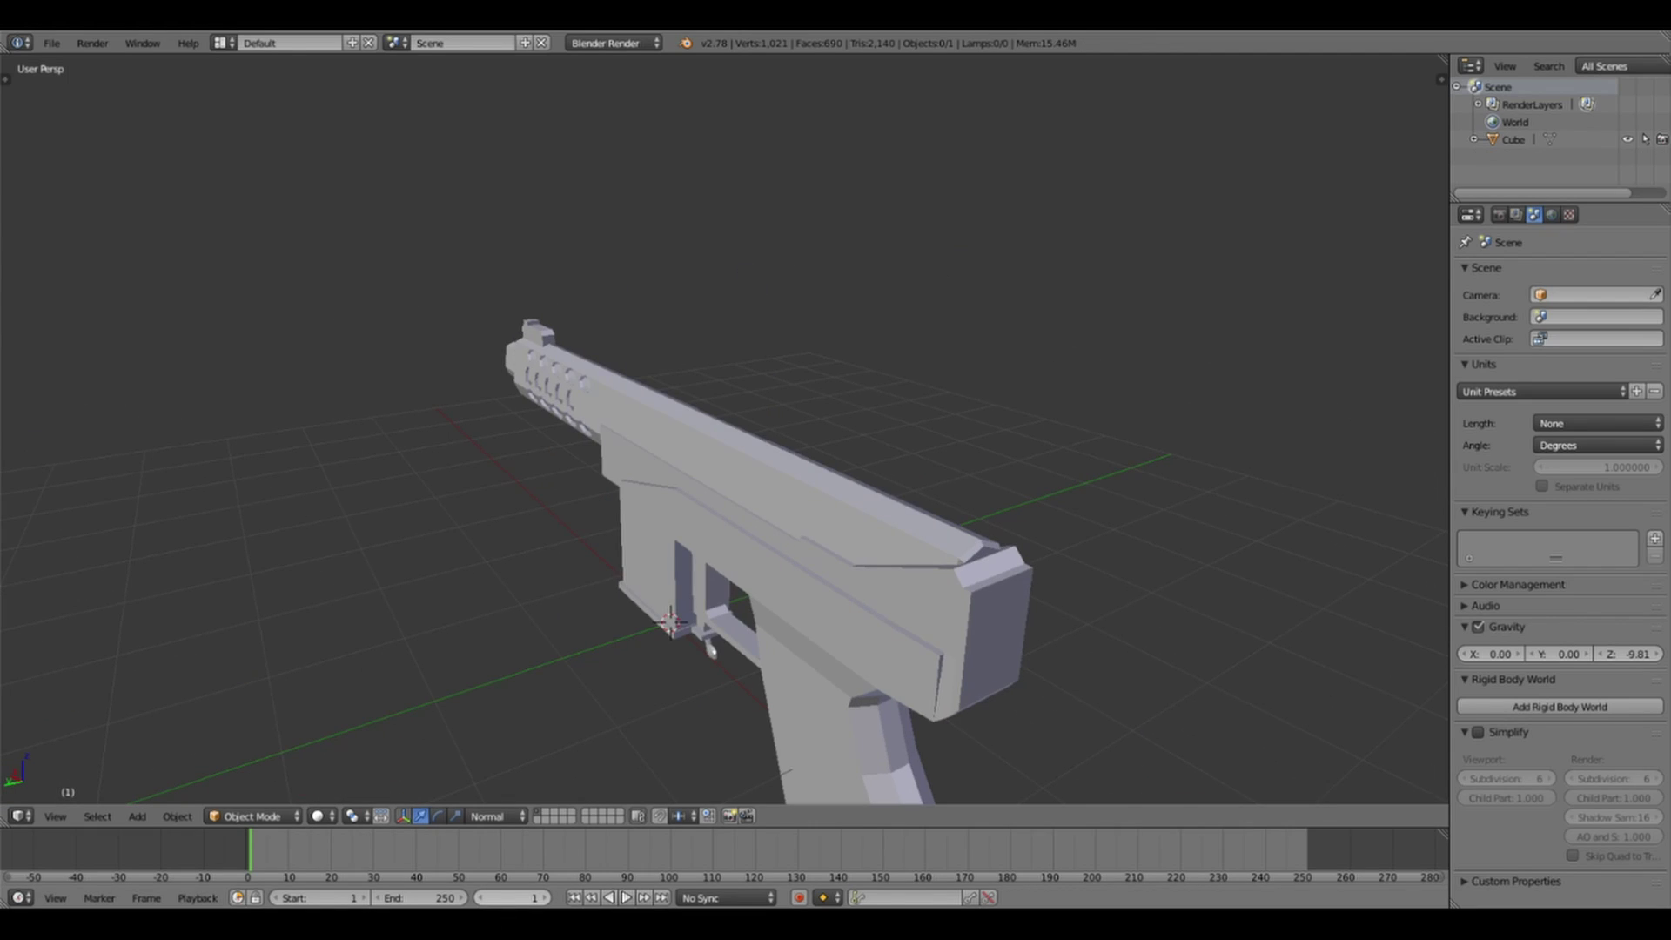
# - Add a cylinder, shrink and flatten it along Z, and scale down its top face
pyautogui.hotkey('shift', 'a')
pyautogui.click(627, 687)
pyautogui.press('s')
pyautogui.click(522, 679)
pyautogui.scroll(5, 753, 541)
pyautogui.moveTo(753, 541); pyautogui.dragTo(757, 487, button='middle')
pyautogui.press('s')
pyautogui.press('z')
pyautogui.click(707, 522)
pyautogui.press('Tab')
pyautogui.press('s')
pyautogui.click(688, 432)
# - Extrude the knob's top face upward into another step and resize it
pyautogui.press('e')
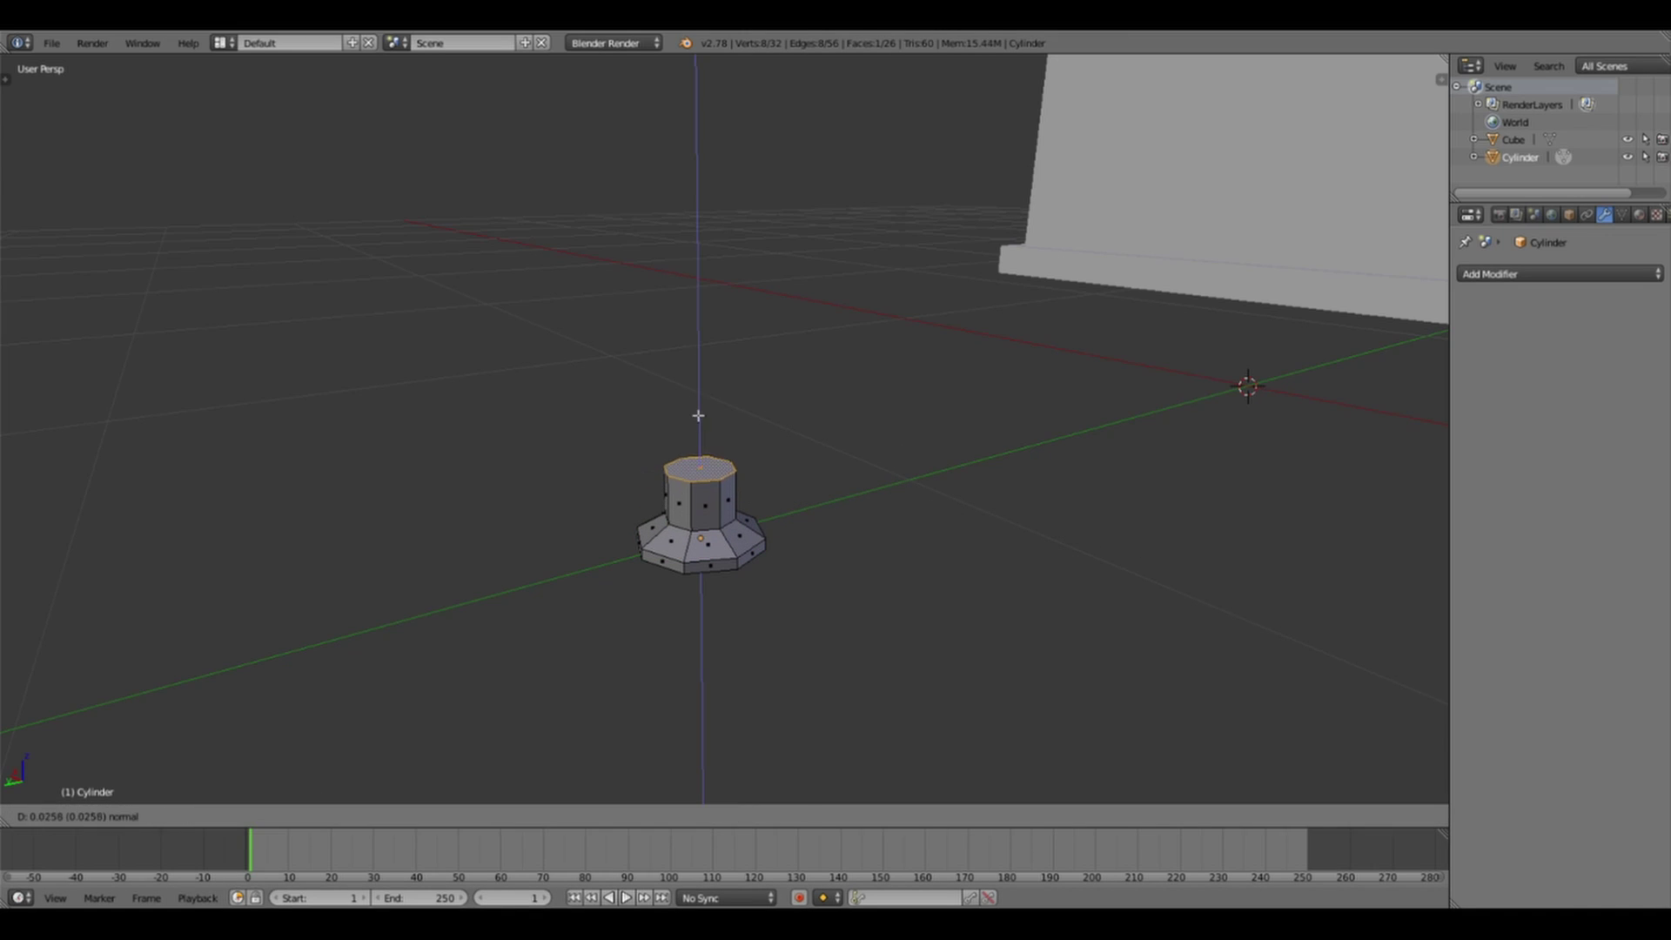
pyautogui.click(829, 403)
pyautogui.press('s')
pyautogui.press('Return')
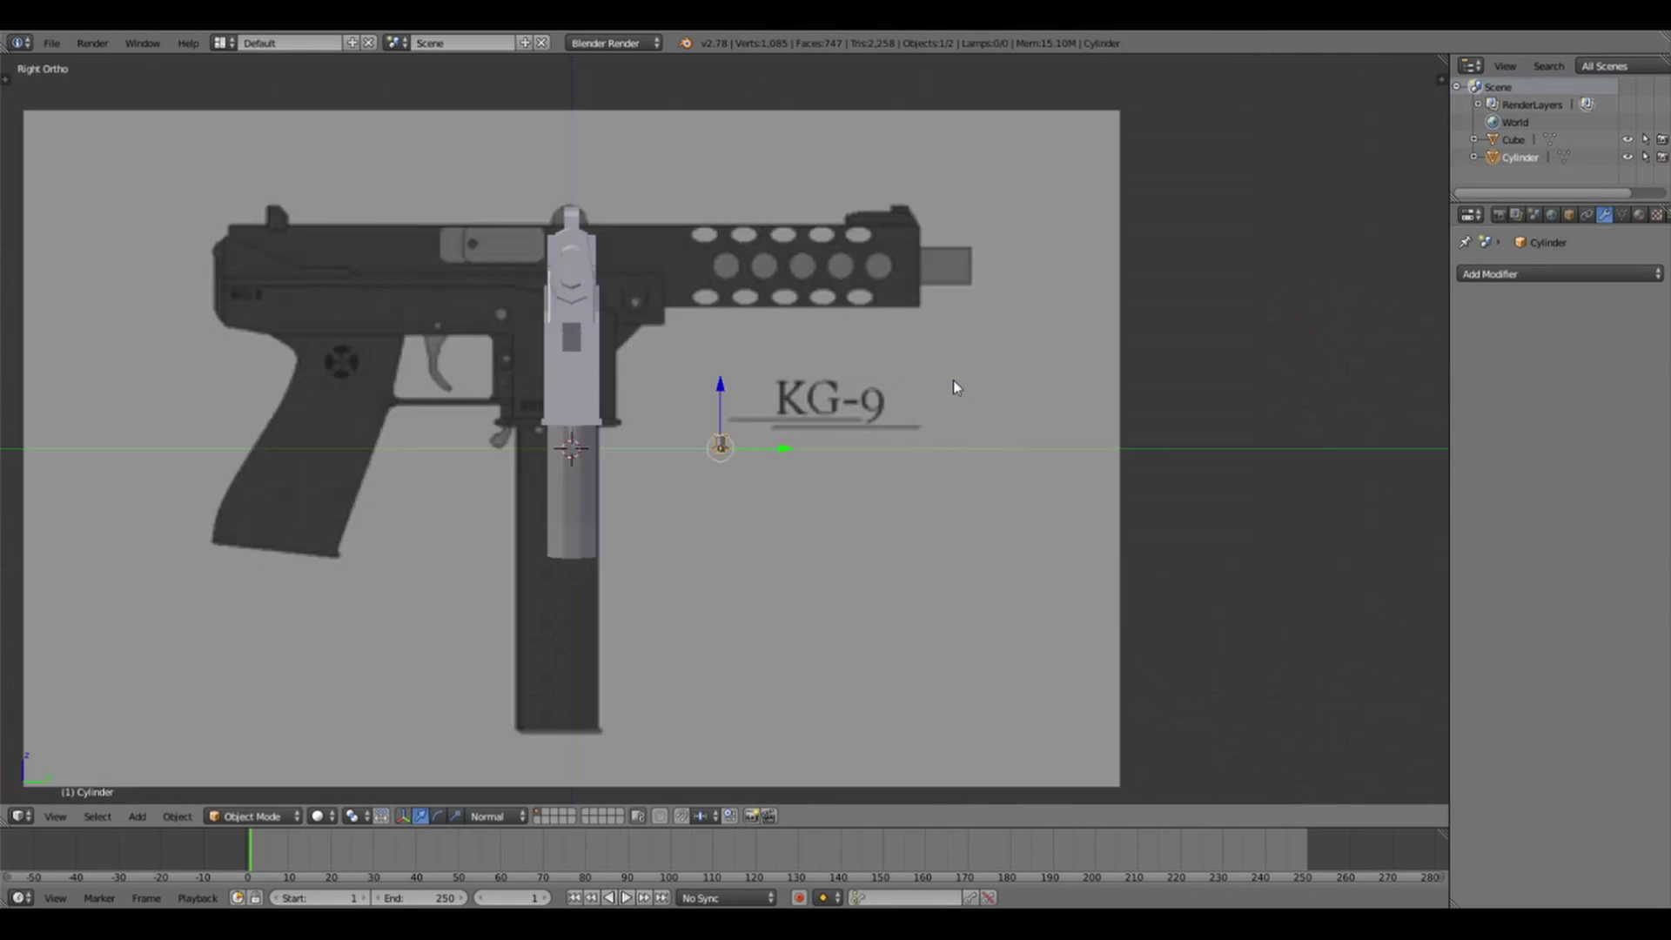
# - Line the knob up with the front reference view and try rotating it into place
pyautogui.moveTo(953, 388)
pyautogui.mouseDown(button='middle')
pyautogui.moveTo(1078, 187)
pyautogui.moveTo(996, 288)
pyautogui.moveTo(735, 142)
pyautogui.moveTo(804, 603)
pyautogui.mouseUp(button='middle')
pyautogui.press('KP_1')
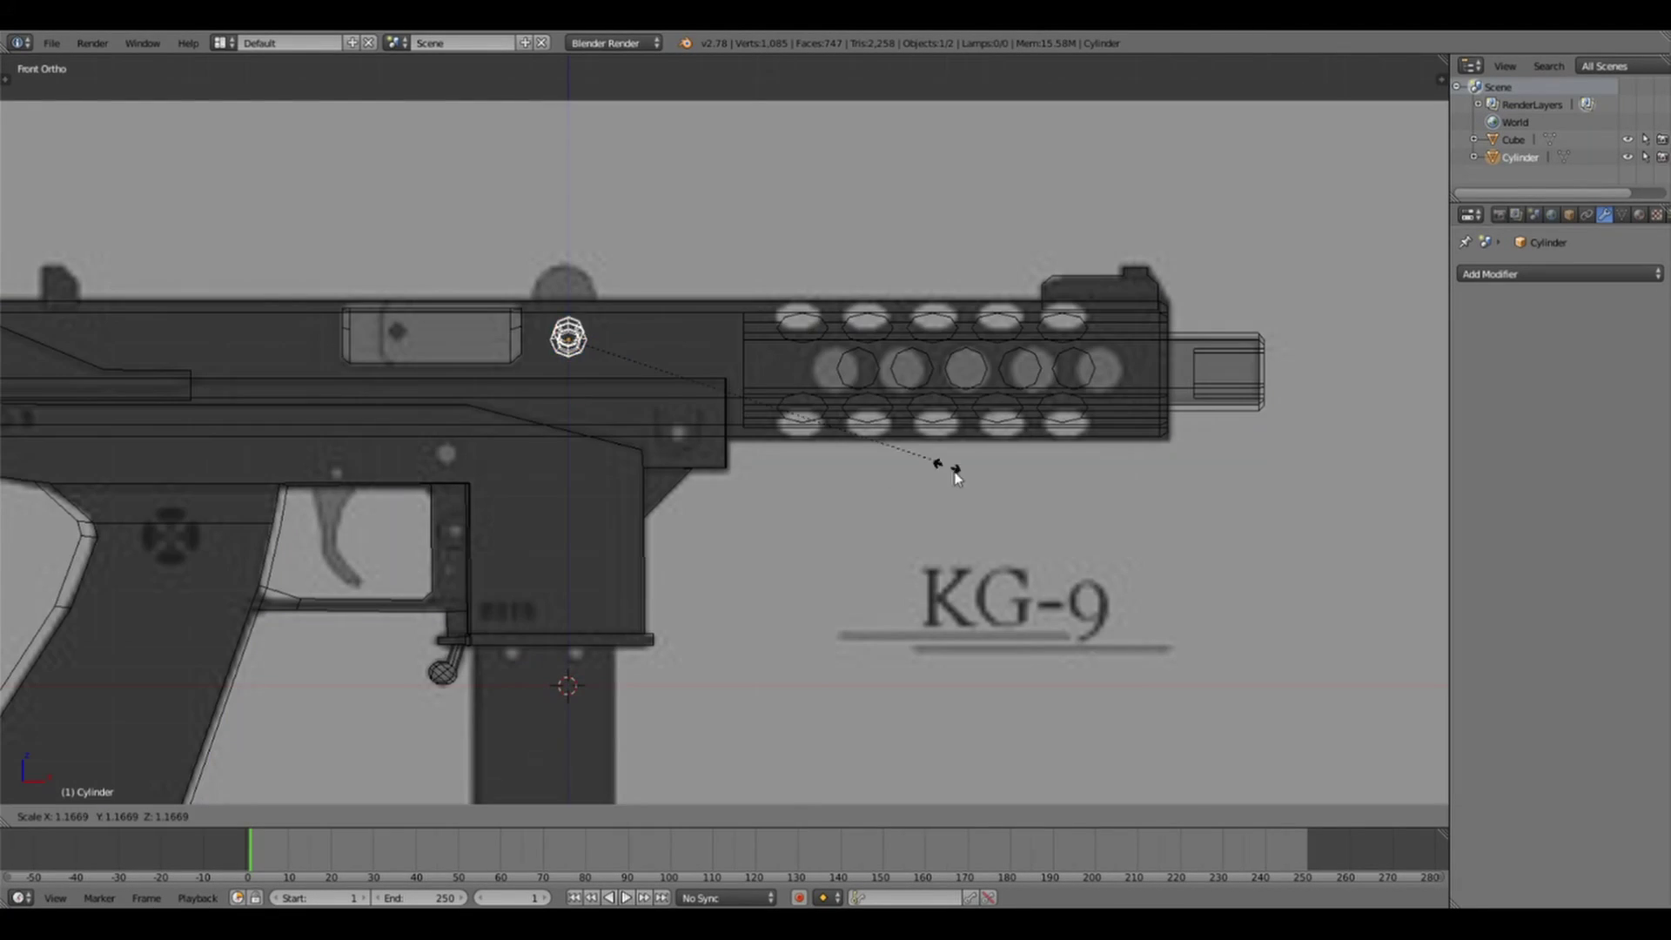
pyautogui.press('ctrl+KP_1')
pyautogui.press('KP_3')
pyautogui.press('KP_1')
pyautogui.scroll(1, 532, 300)
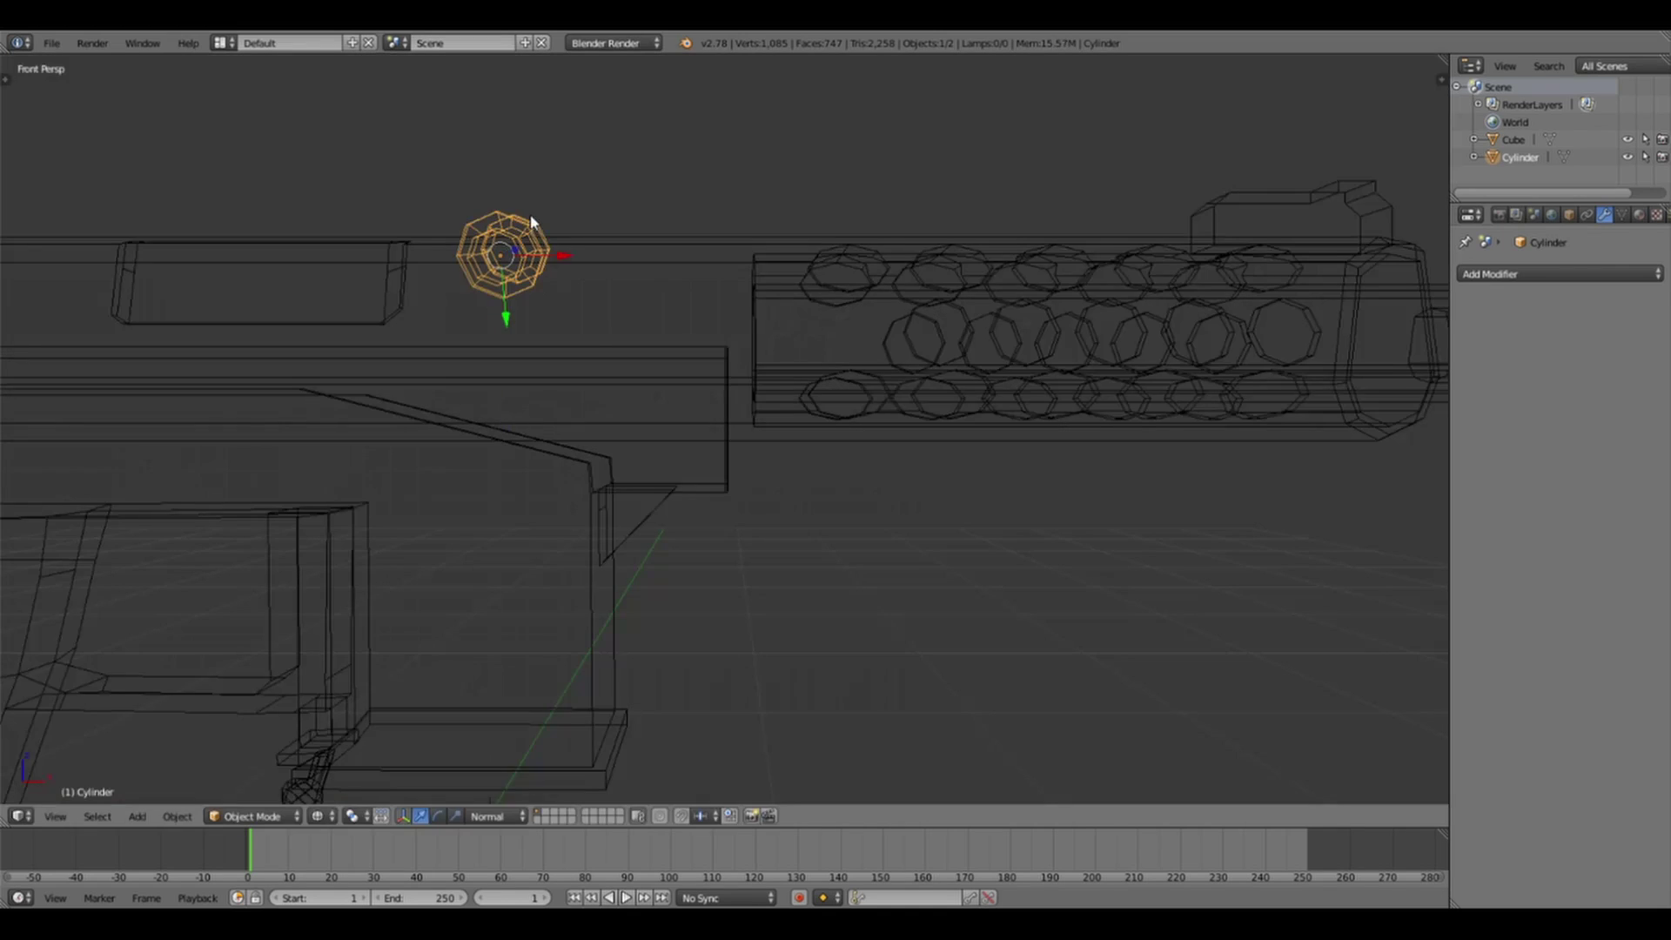
pyautogui.press('z')
pyautogui.press('r')
pyautogui.press('Escape')
# - Shrink part of the knob mesh and delete the cutting cylinder
pyautogui.press('Tab')
pyautogui.moveTo(642, 204)
pyautogui.mouseDown(button='middle')
pyautogui.moveTo(806, 327)
pyautogui.moveTo(787, 126)
pyautogui.mouseUp(button='middle')
pyautogui.scroll(-3, 792, 209)
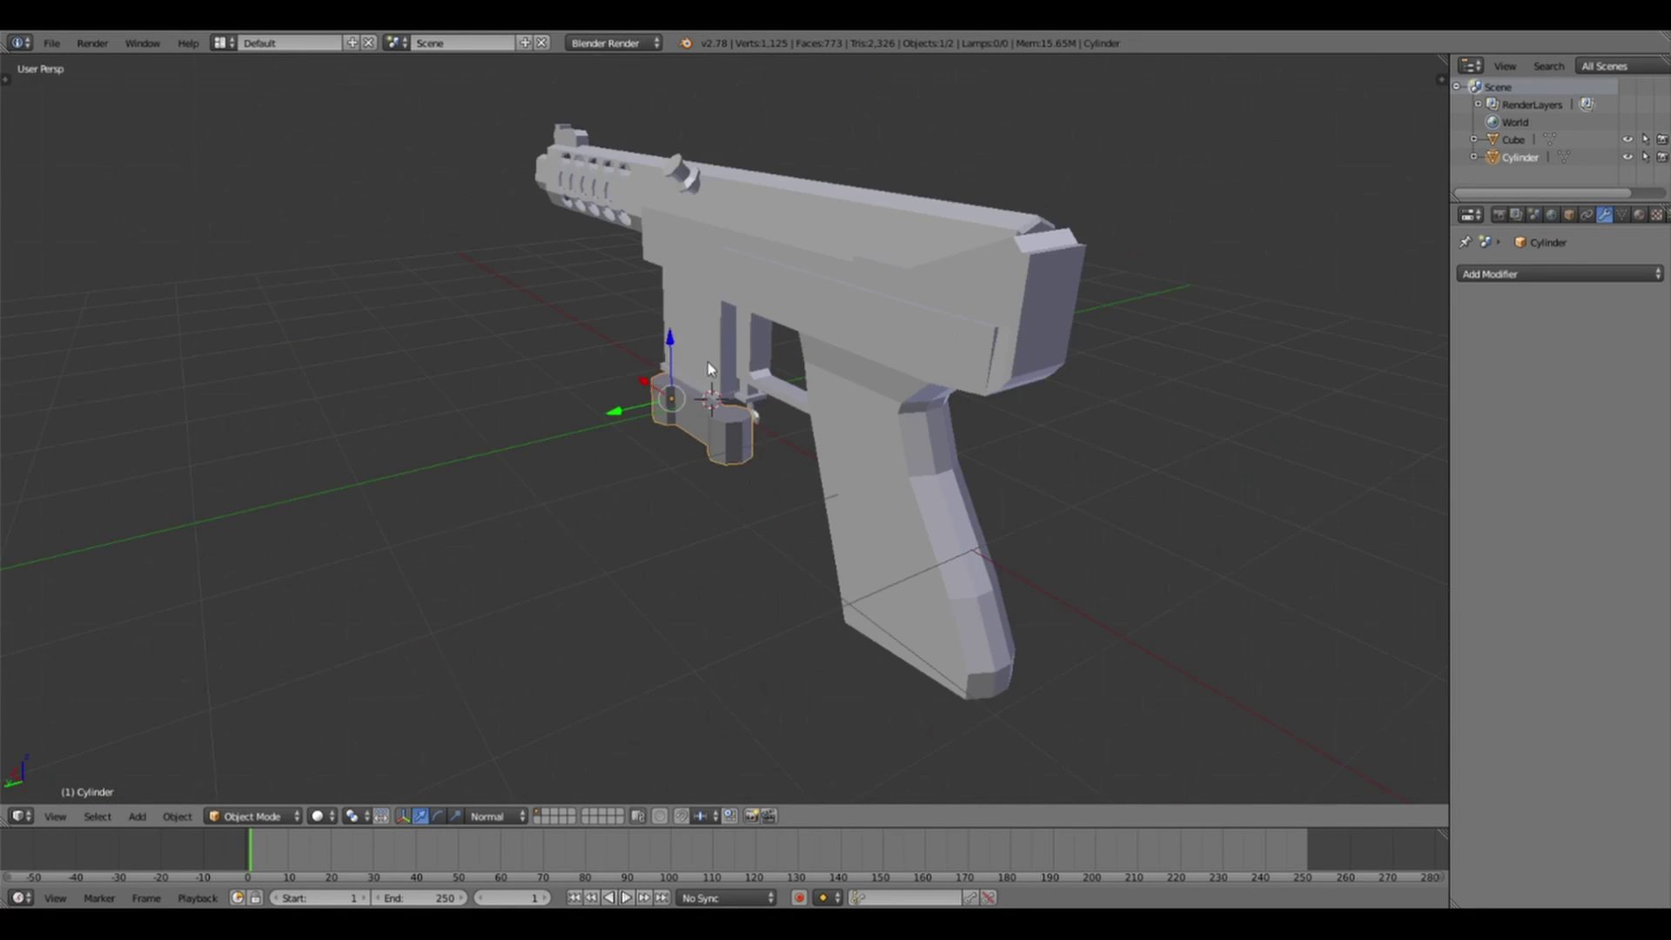
pyautogui.press('s')
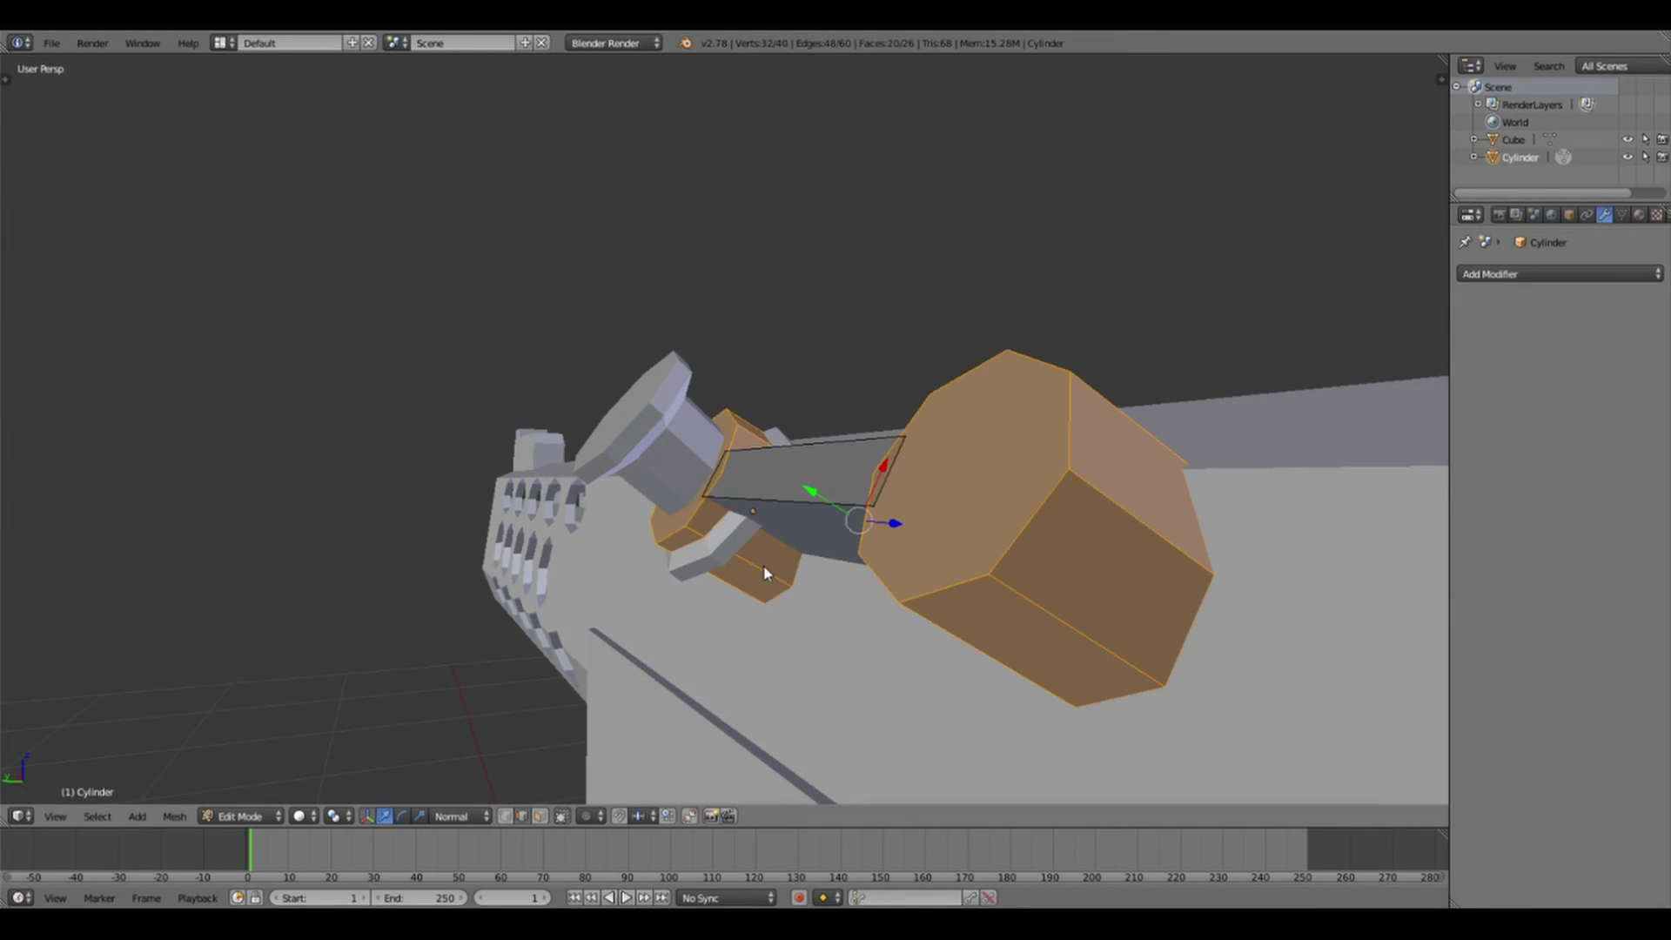
pyautogui.press('Delete')
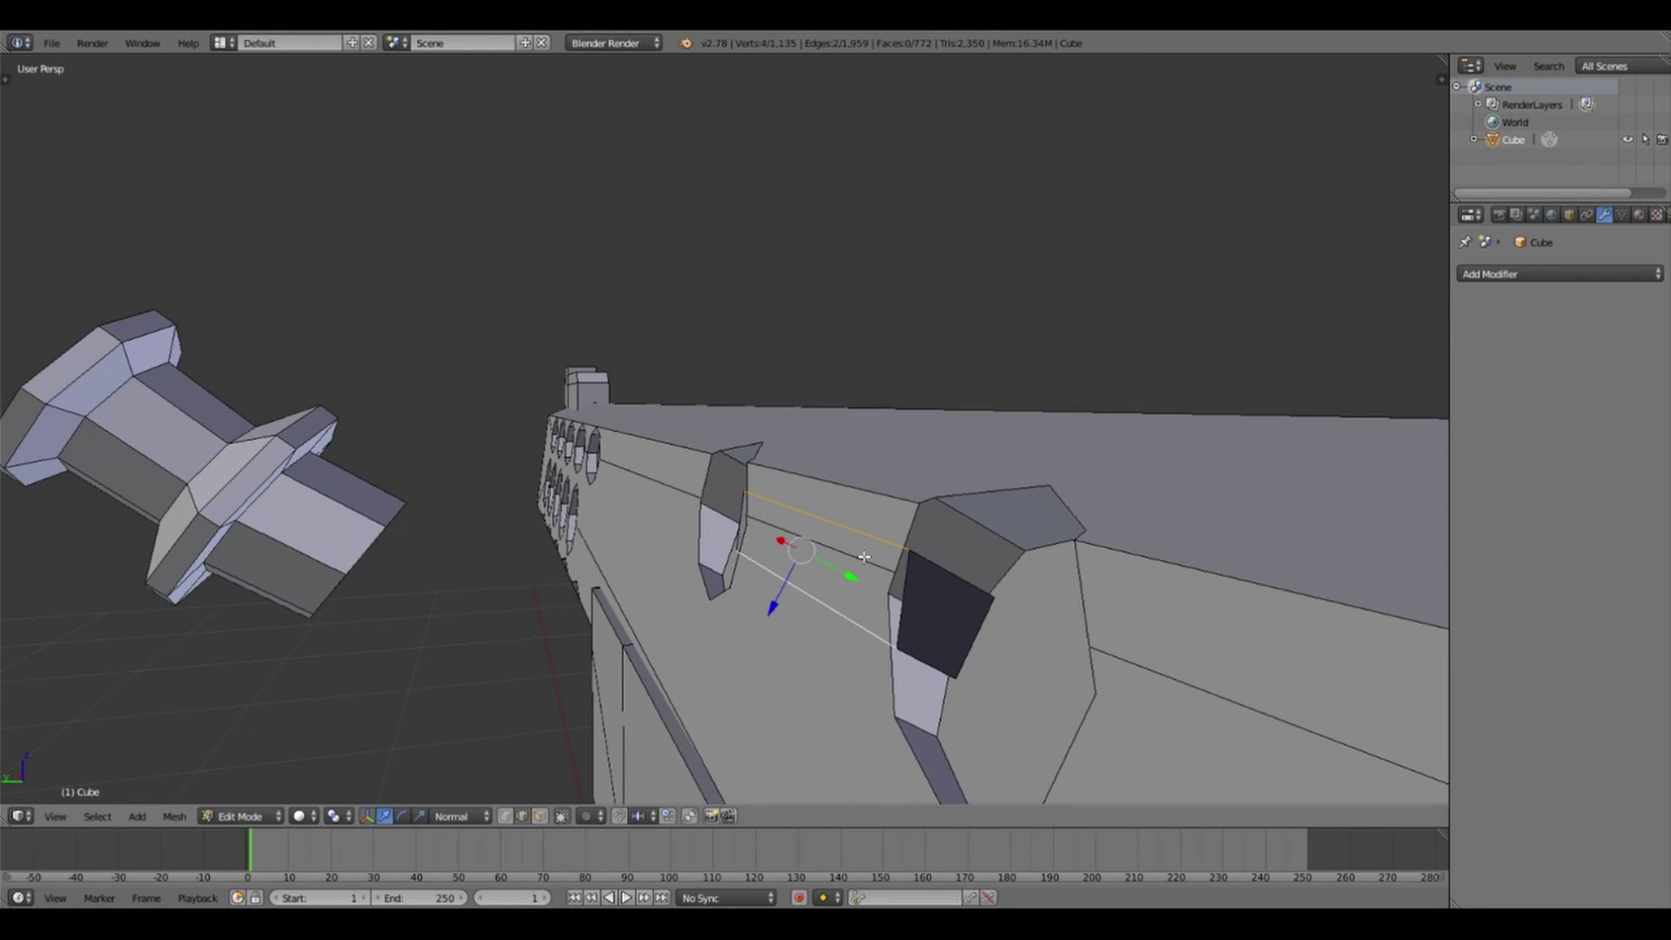
# - Finish adjusting the notch vertices and return to Object Mode
pyautogui.keyDown('shift'); pyautogui.click(863, 556); pyautogui.keyUp('shift')
pyautogui.moveTo(863, 556); pyautogui.dragTo(771, 526, button='middle')
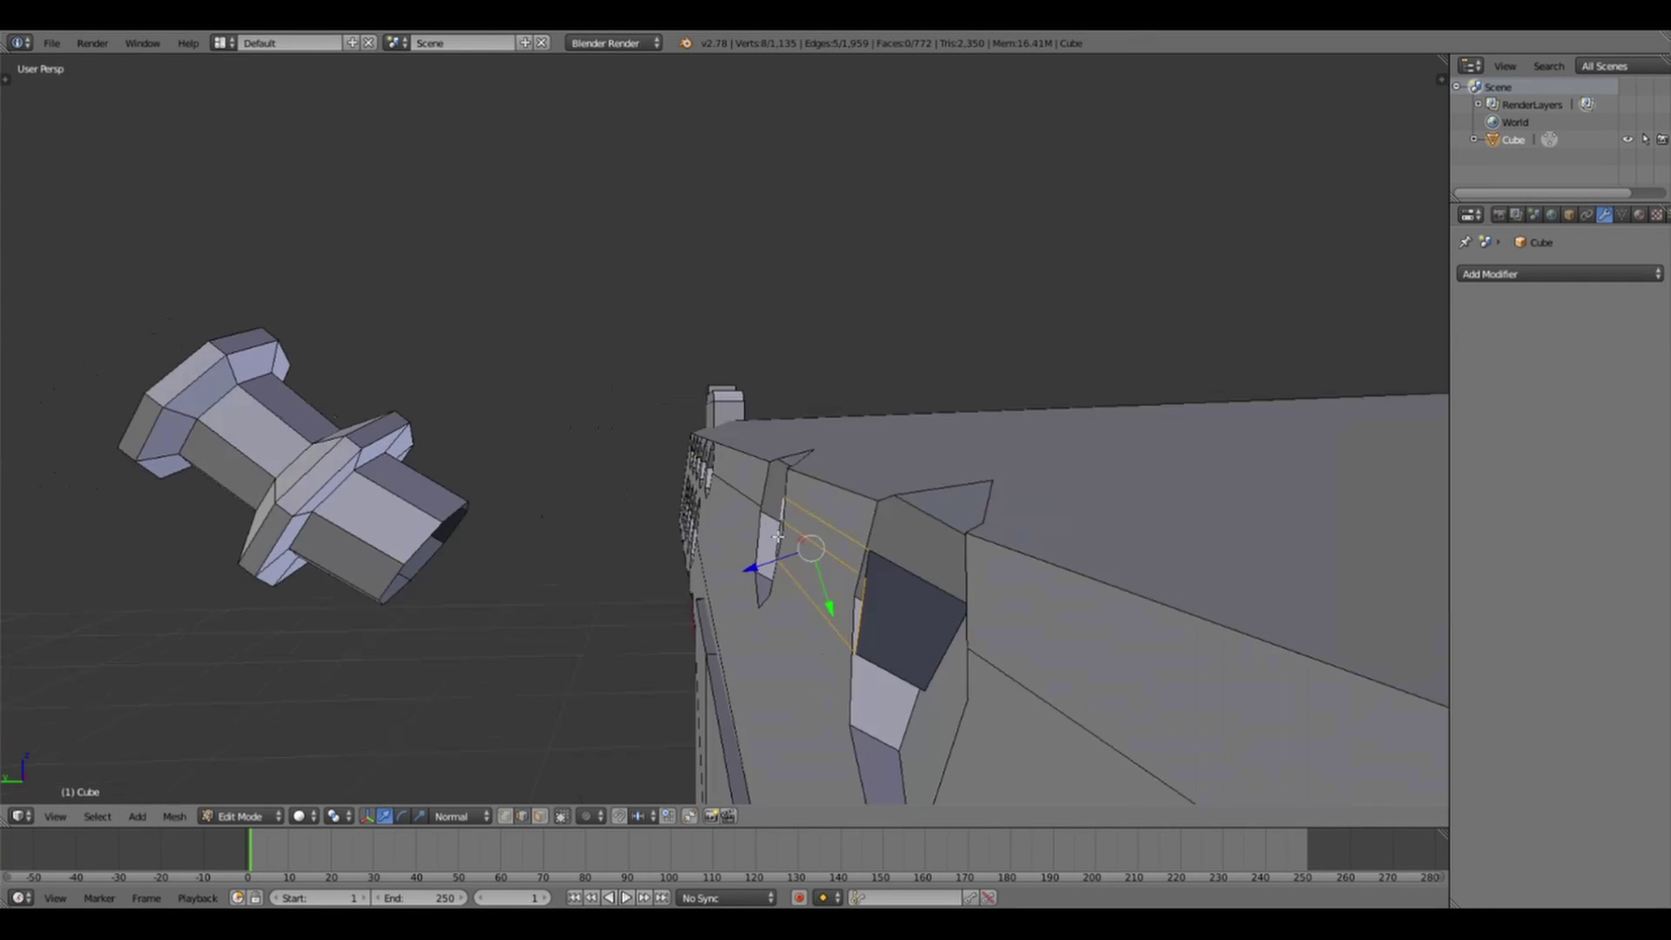
pyautogui.press('Escape')
pyautogui.moveTo(948, 560)
pyautogui.mouseDown(button='middle')
pyautogui.moveTo(993, 570)
pyautogui.moveTo(983, 545)
pyautogui.moveTo(1219, 485)
pyautogui.moveTo(1030, 484)
pyautogui.mouseUp(button='middle')
pyautogui.press('Tab')
# - Extrude a small sight block on top of the gun and scale it along Y
pyautogui.press('KP_1')
pyautogui.press('Tab')
pyautogui.press('g')
pyautogui.press('Escape')
pyautogui.scroll(5, 744, 272)
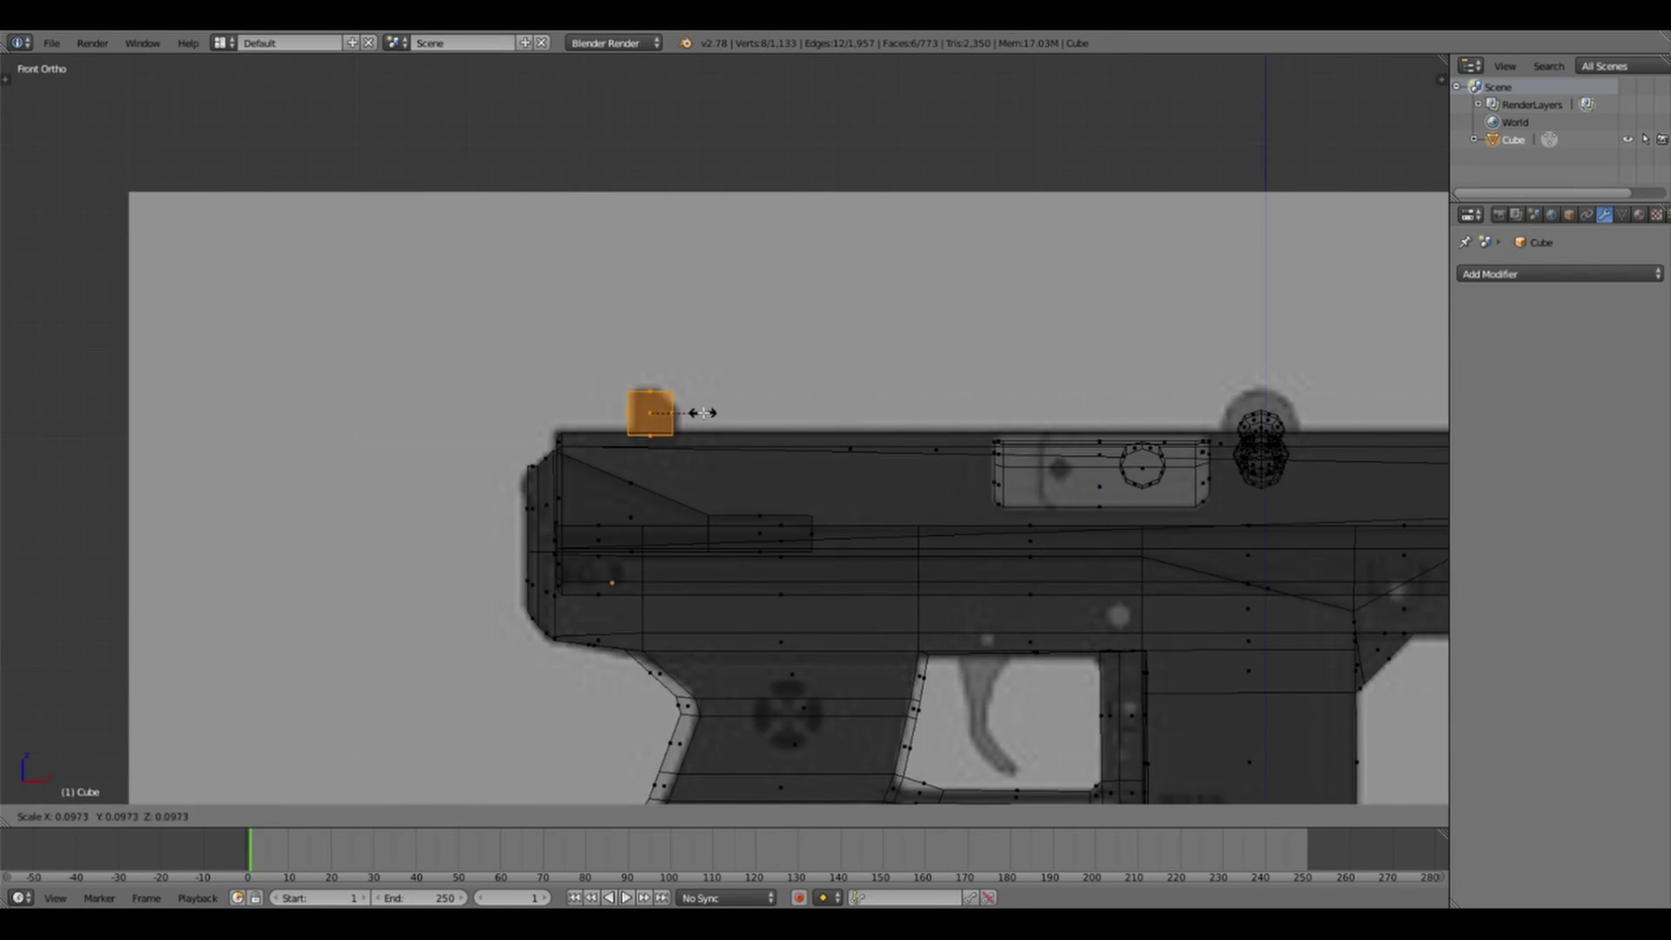
pyautogui.press('e')
pyautogui.click(532, 290)
pyautogui.moveTo(485, 320); pyautogui.dragTo(1081, 463, button='middle')
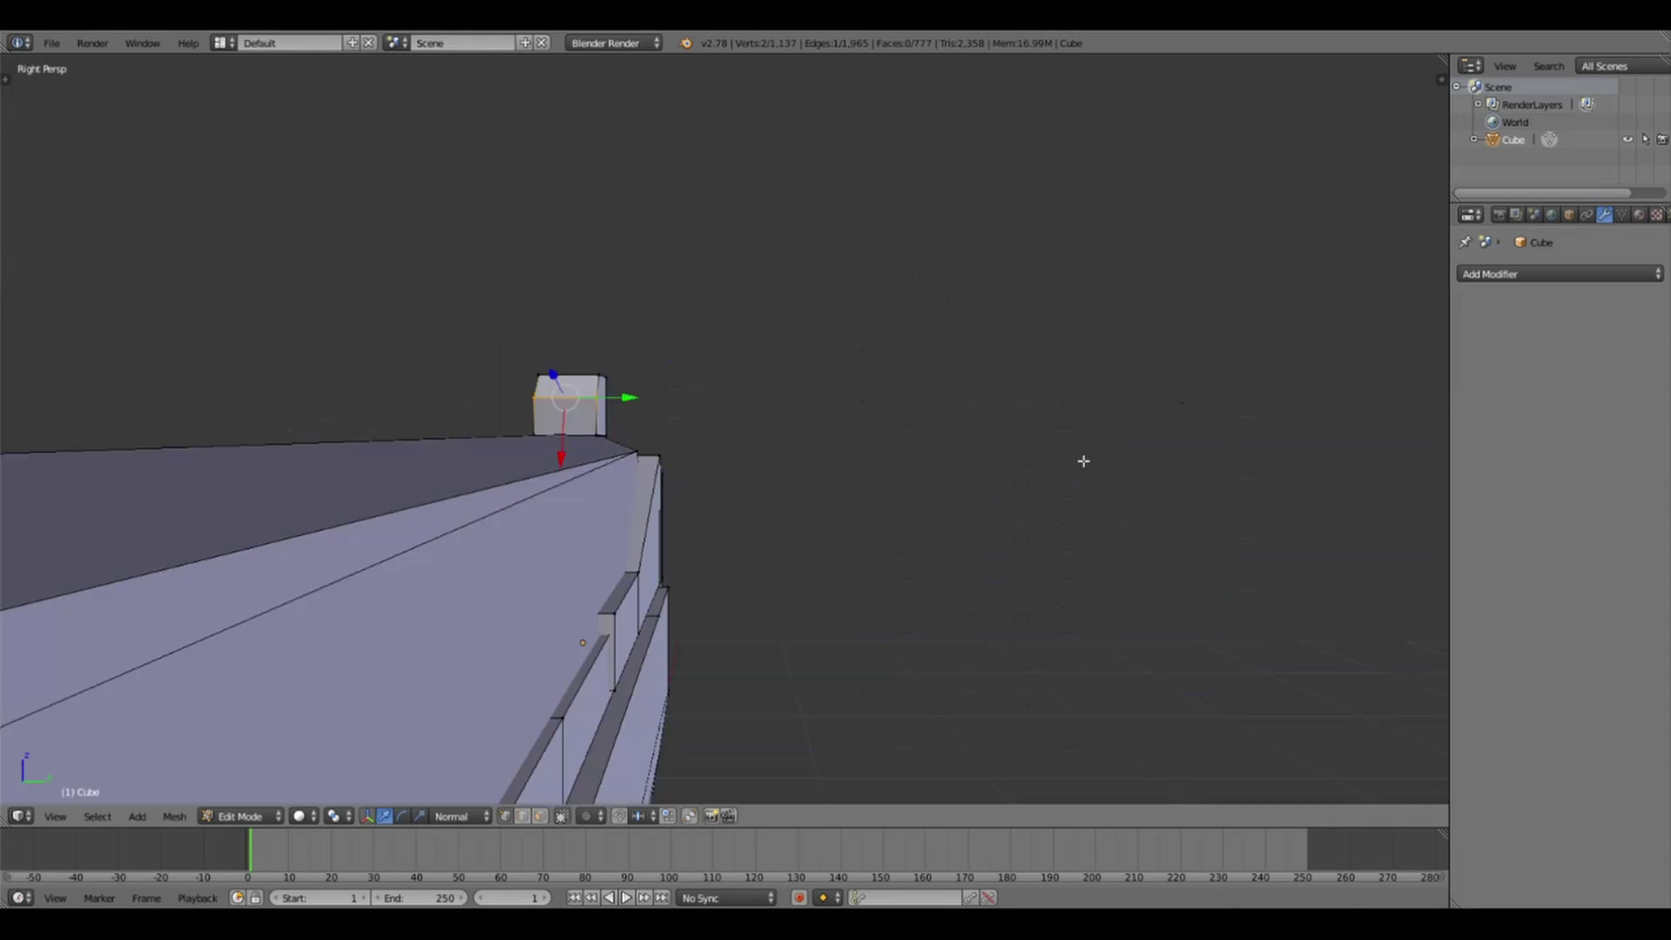
pyautogui.press('ctrl+KP_3')
pyautogui.press('s')
pyautogui.press('y')
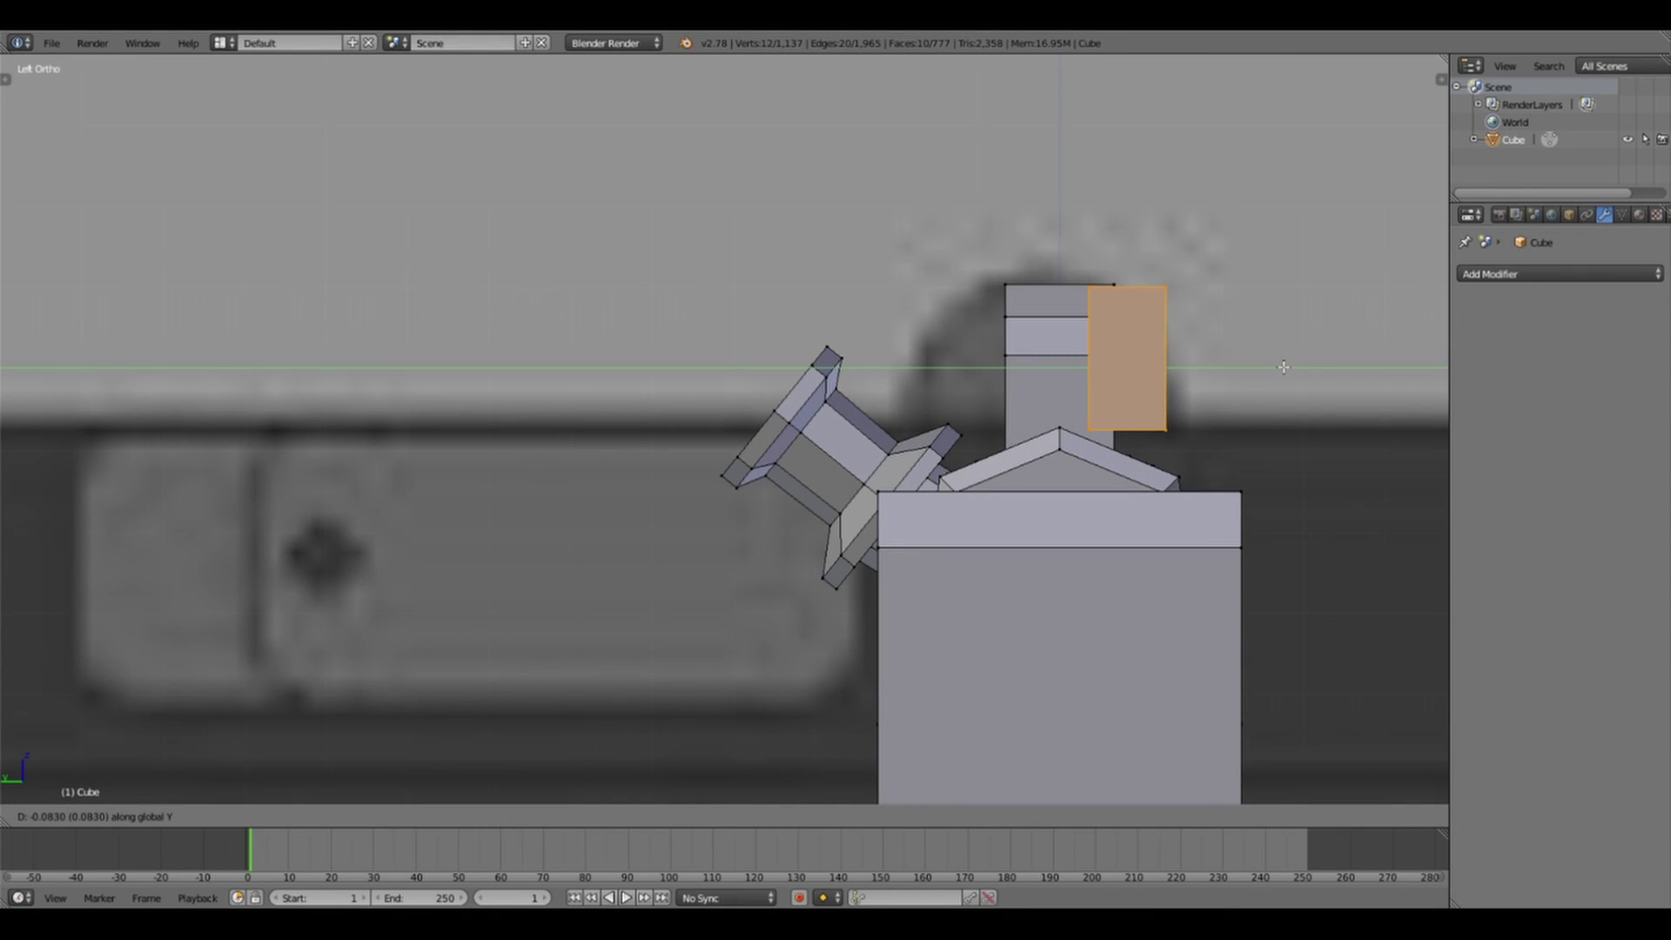
pyautogui.click(1145, 374)
# - Box-select the sight's vertices in the front wireframe view
pyautogui.press('a')
pyautogui.press('z')
pyautogui.scroll(4, 1145, 383)
pyautogui.press('z')
pyautogui.scroll(-8, 919, 486)
pyautogui.moveTo(1063, 551); pyautogui.dragTo(1036, 469, button='middle')
pyautogui.press('KP_1')
pyautogui.press('z')
pyautogui.scroll(8, 393, 495)
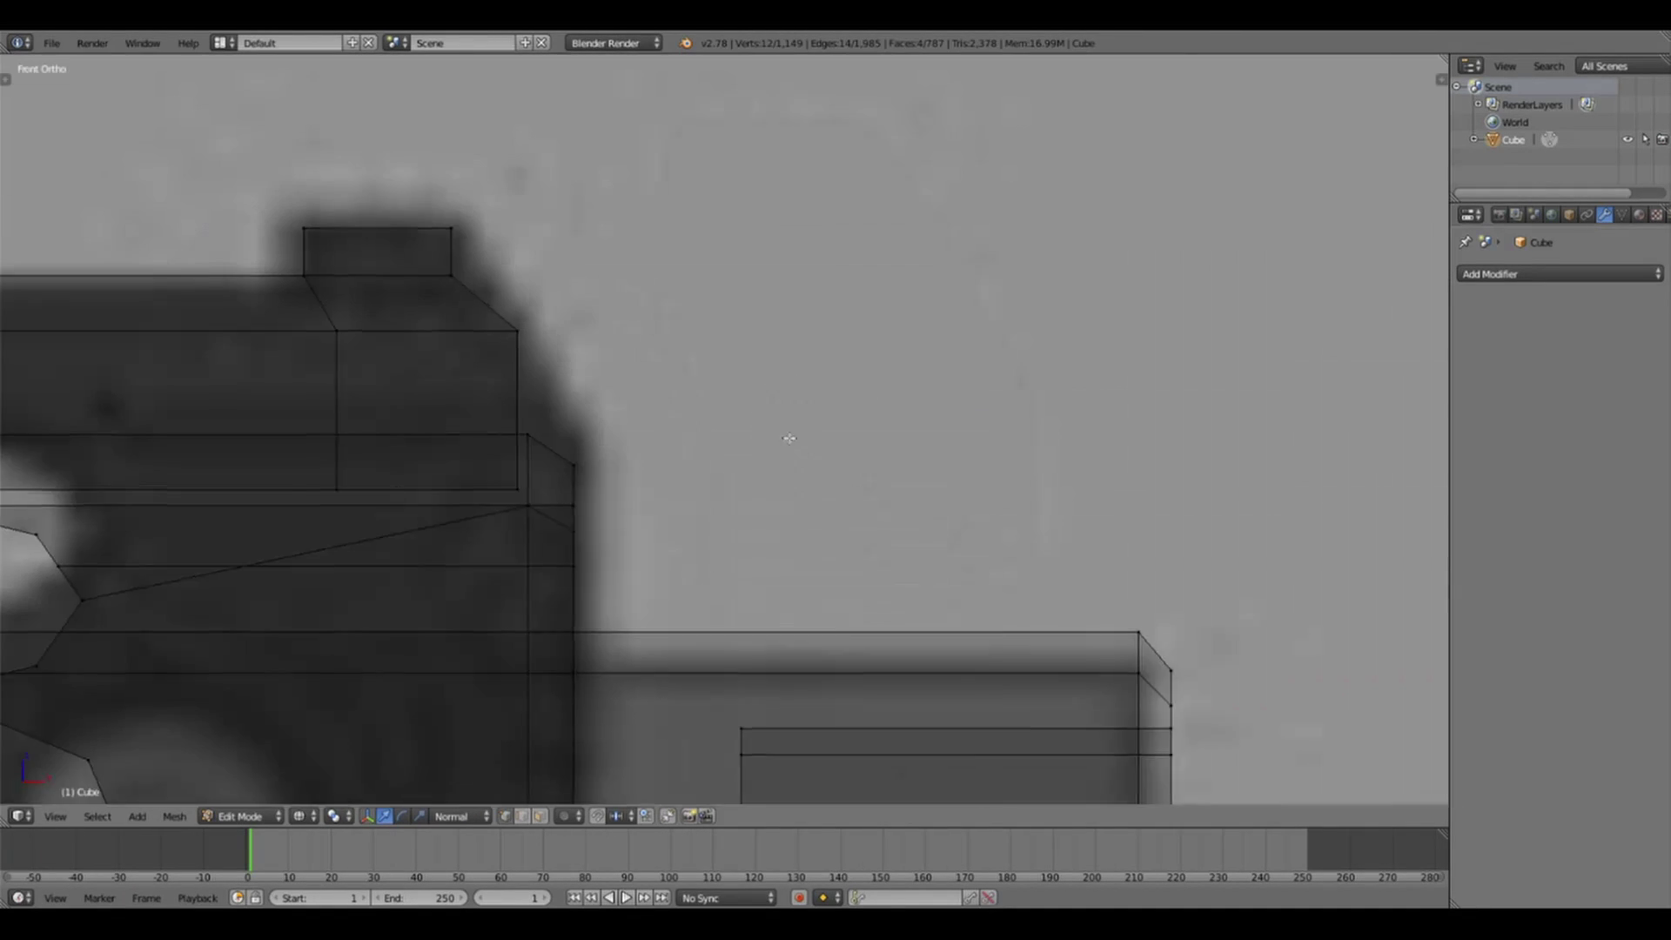
pyautogui.press('b')
pyautogui.moveTo(191, 398); pyautogui.dragTo(957, 446)
# - Narrow the selected sight along Y in the left side view
pyautogui.press('z')
pyautogui.moveTo(957, 447); pyautogui.dragTo(975, 469, button='middle')
pyautogui.press('ctrl+KP_3')
pyautogui.scroll(5, 971, 611)
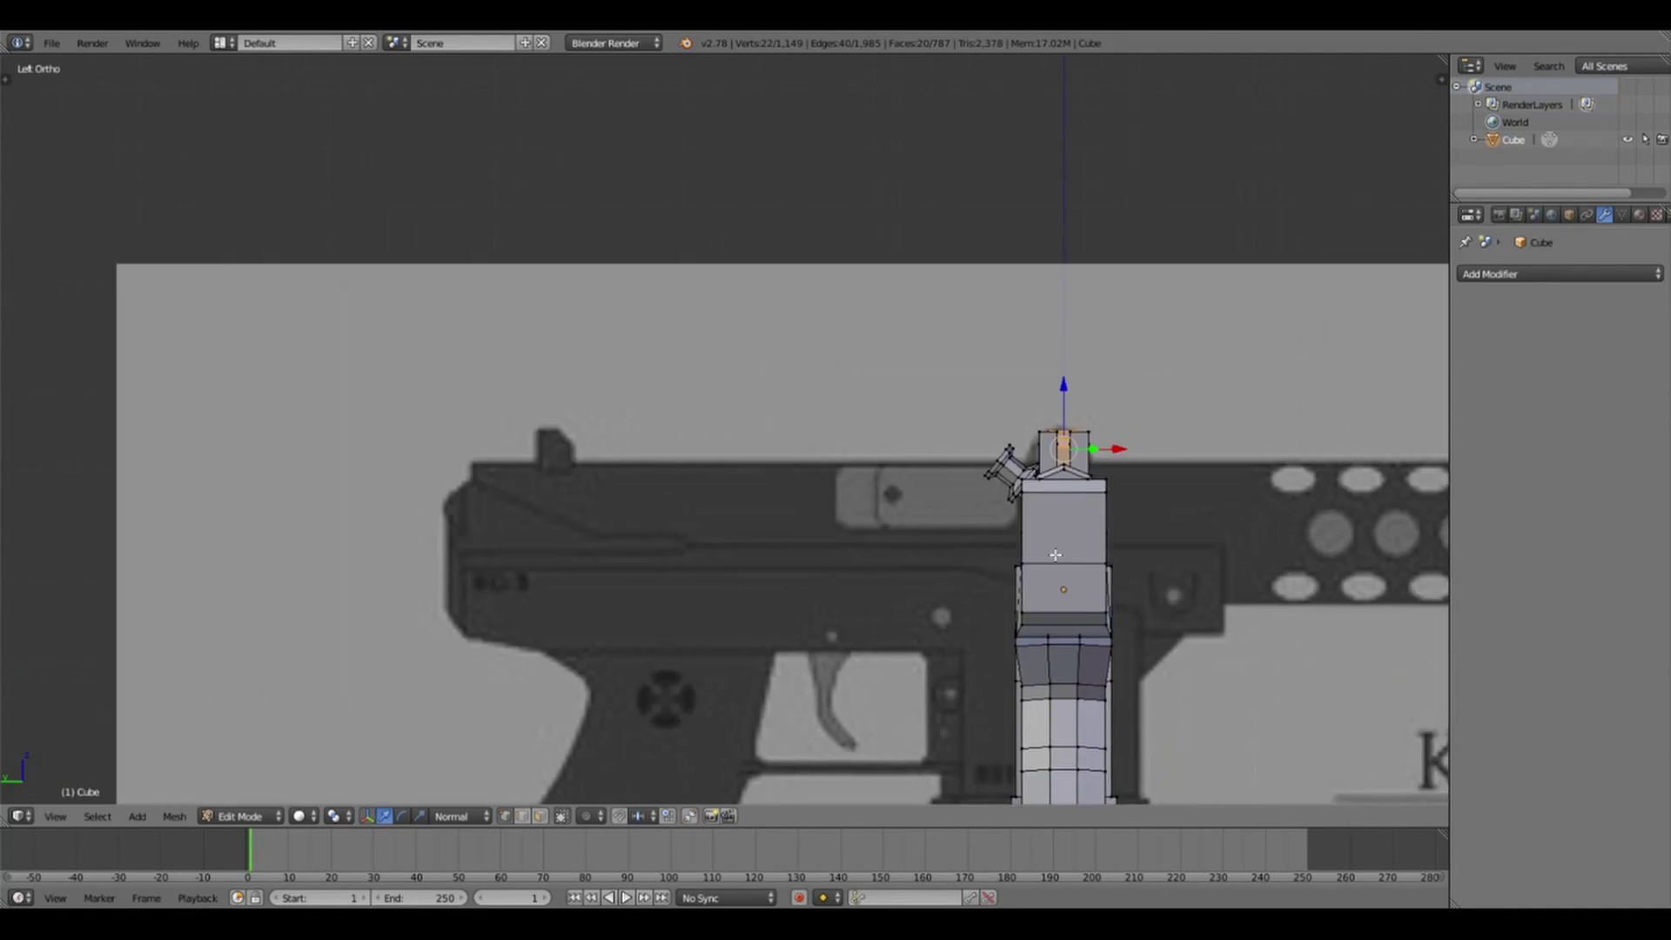
pyautogui.scroll(7, 1071, 454)
pyautogui.press('s')
pyautogui.press('y')
pyautogui.click(53, 411)
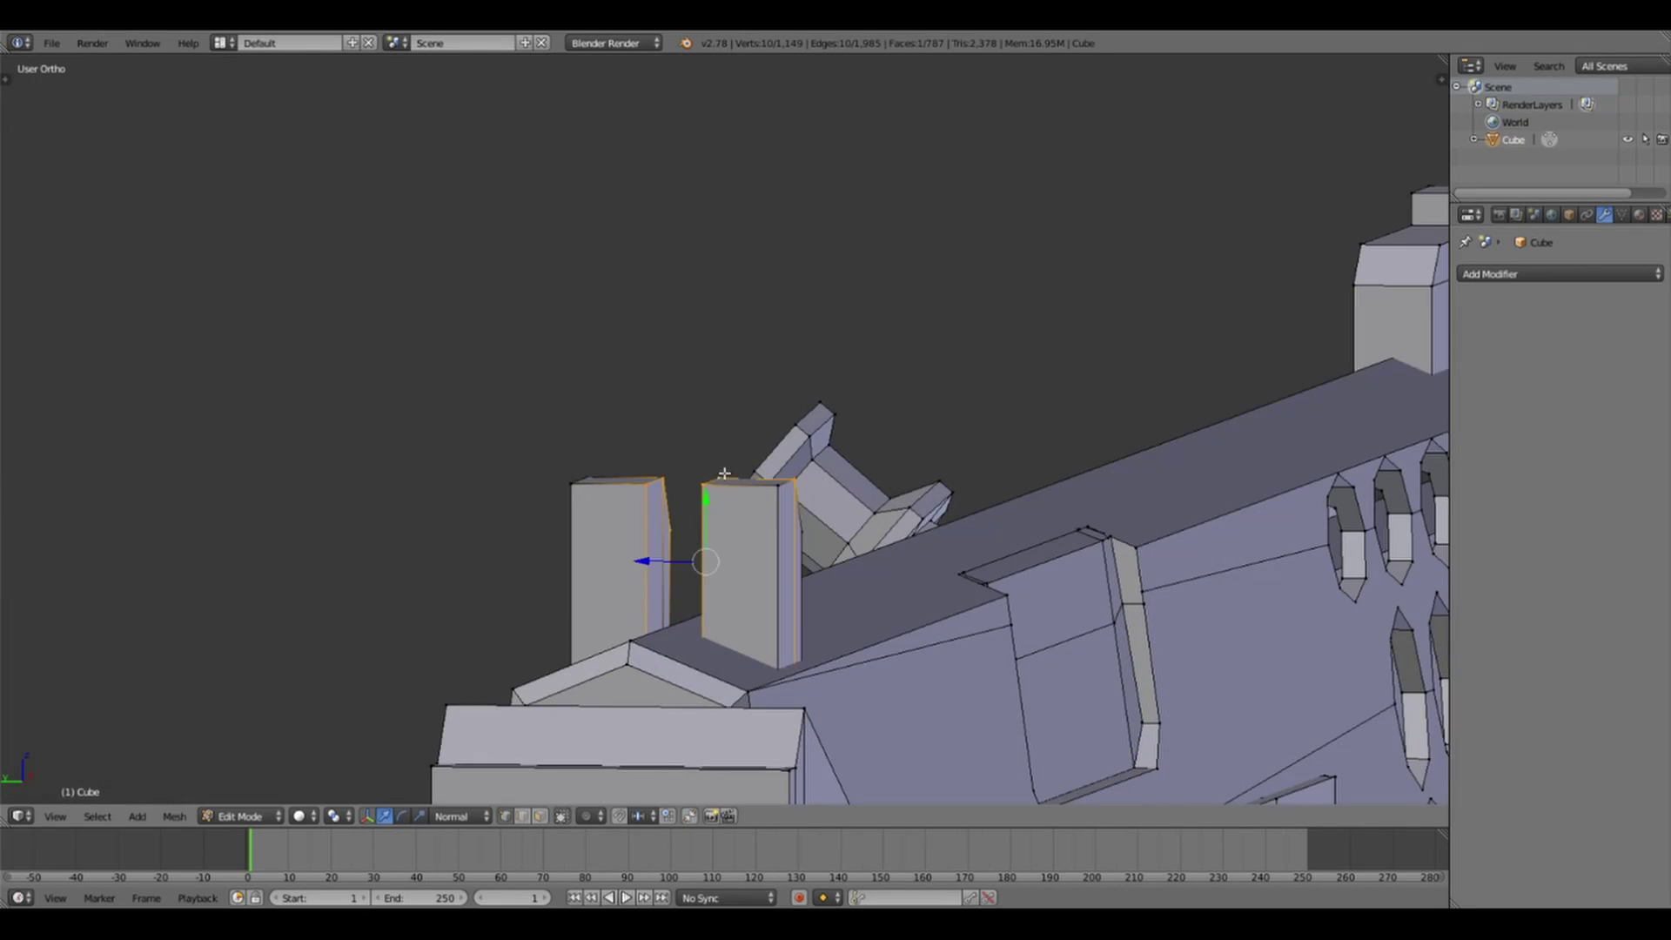
pyautogui.moveTo(54, 411); pyautogui.dragTo(1208, 790, button='middle')
pyautogui.press('z')
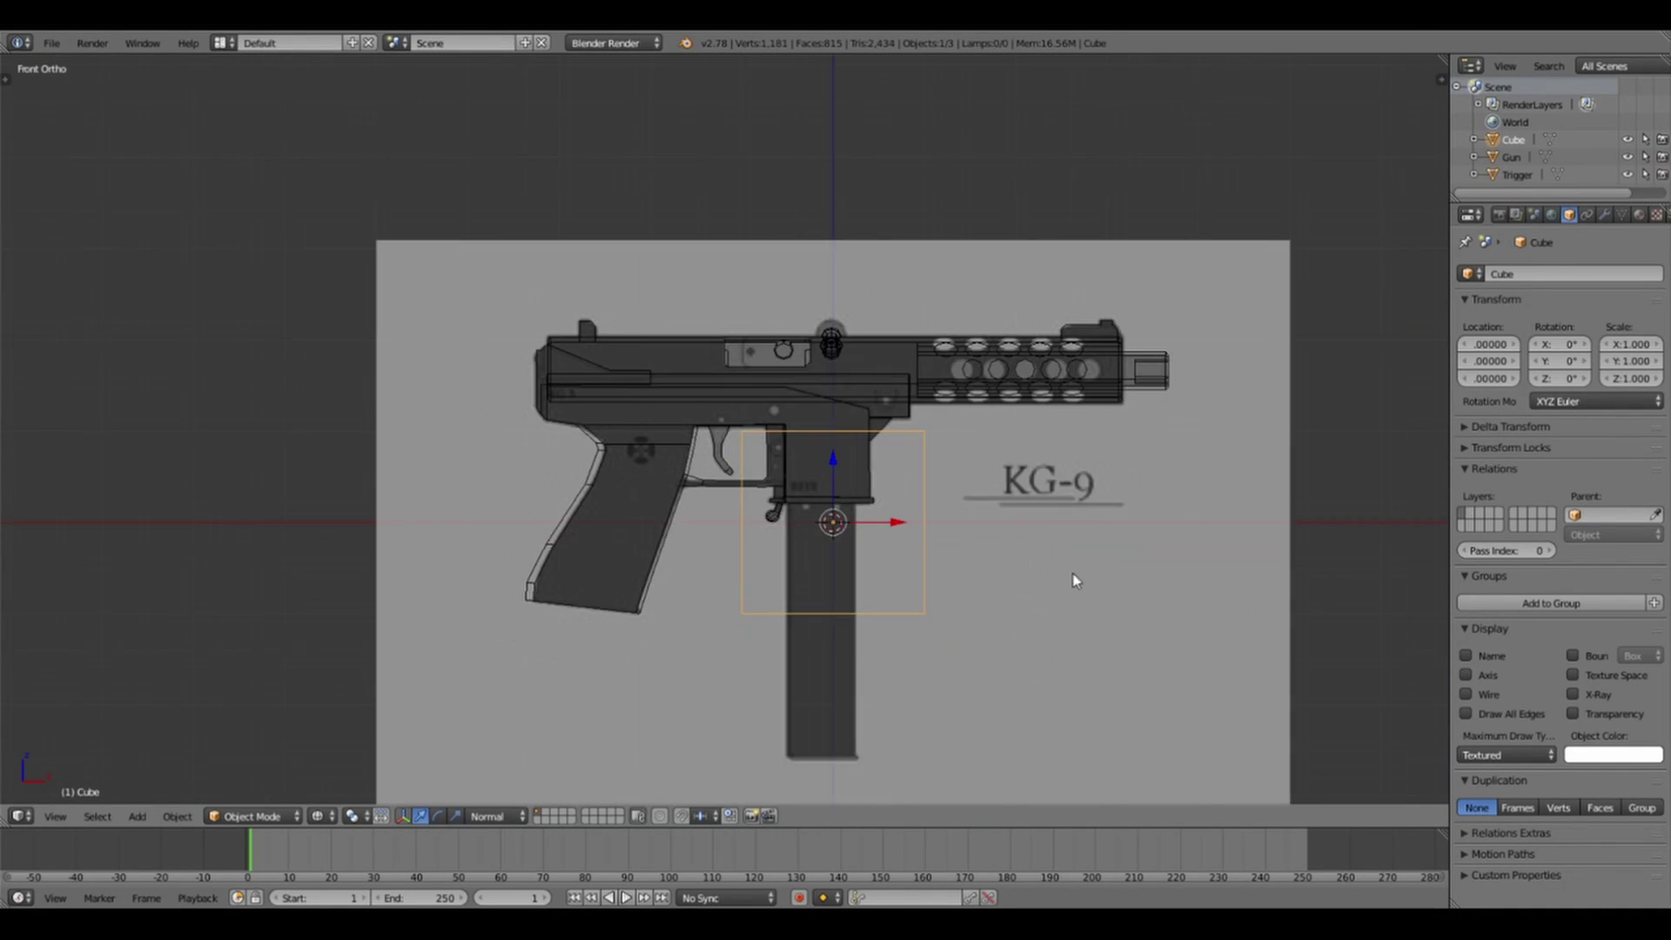
# - Switch the new magazine cube to face selection and zoom to frame it
pyautogui.click(853, 539)
pyautogui.scroll(-2, 961, 608)
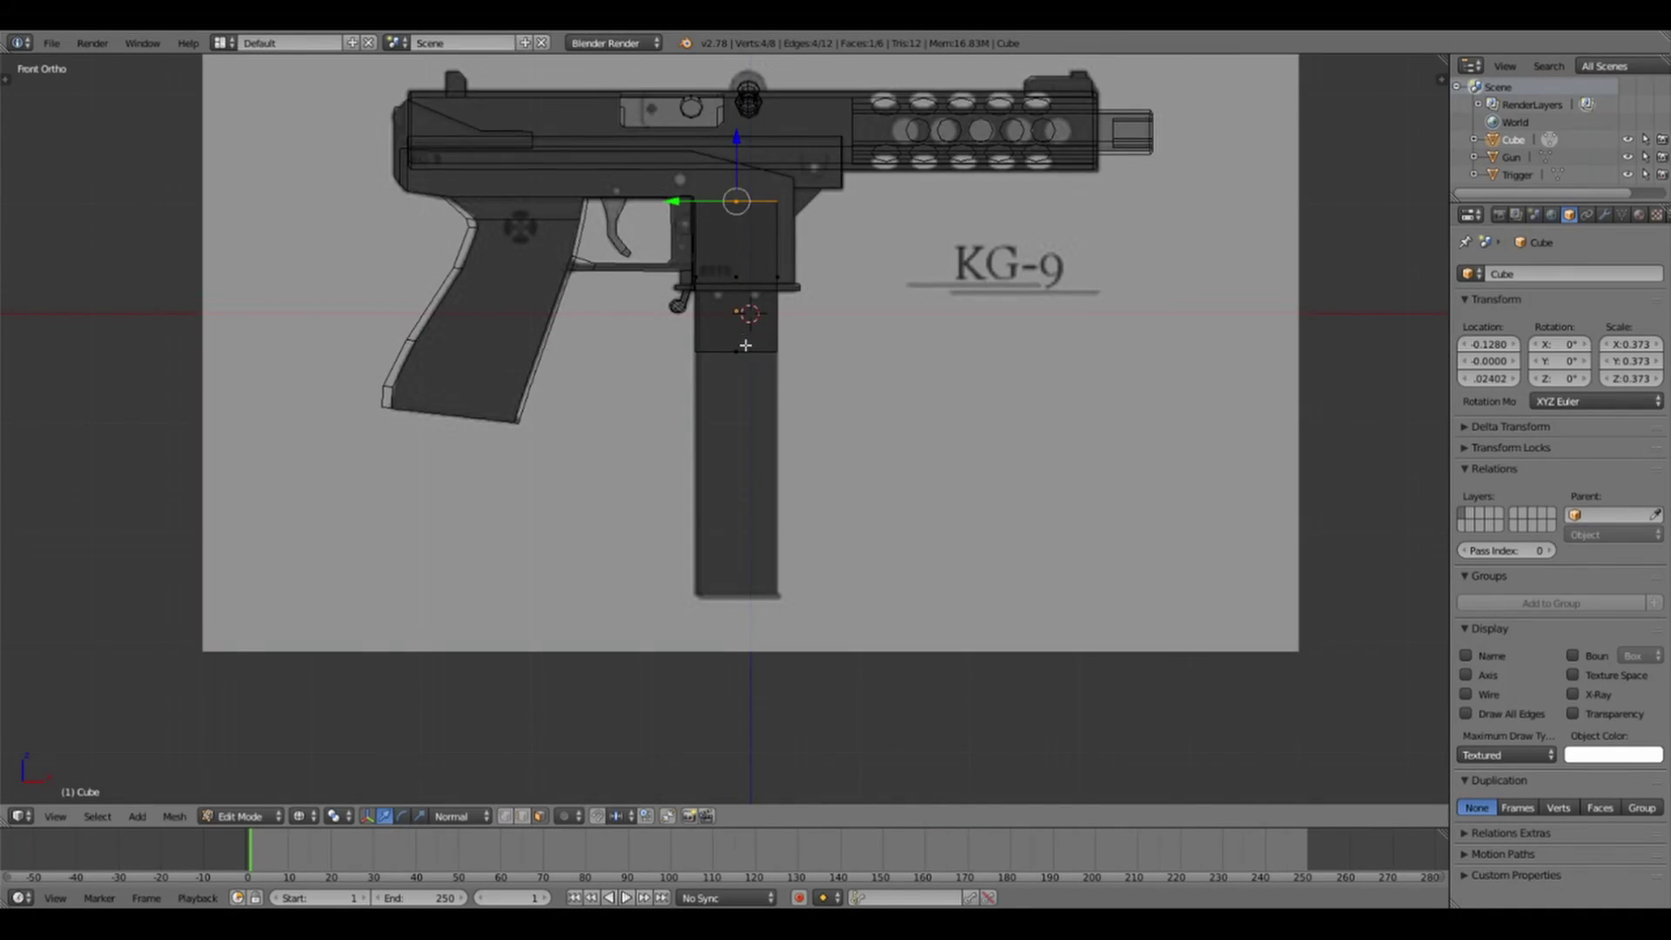
pyautogui.scroll(8, 961, 608)
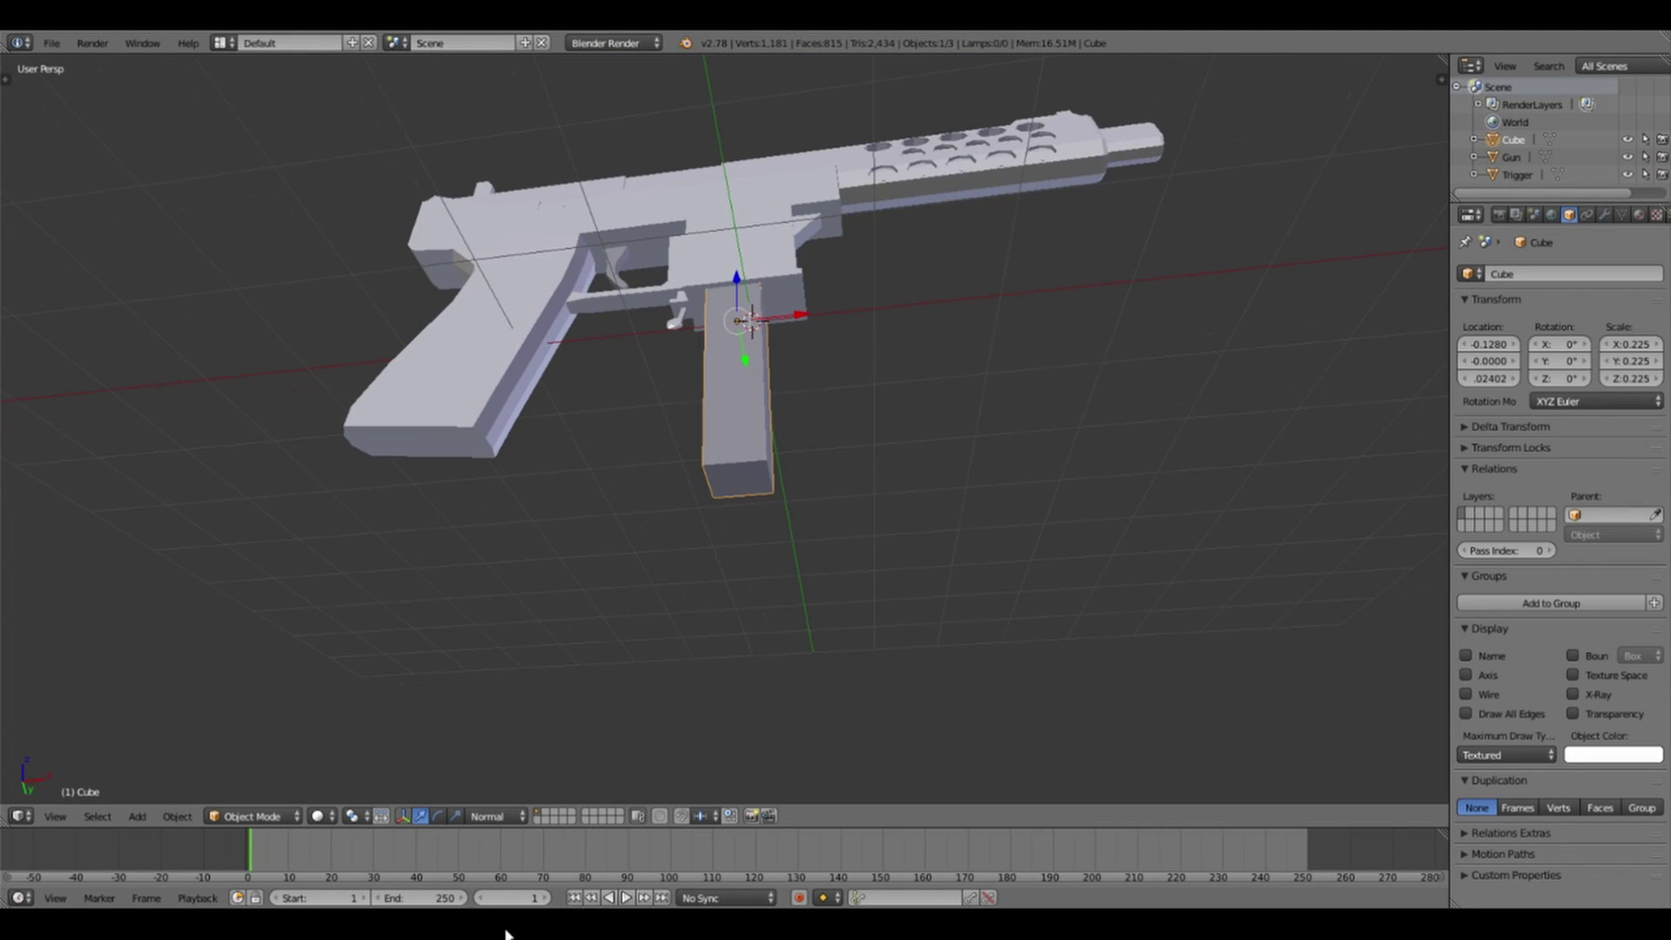